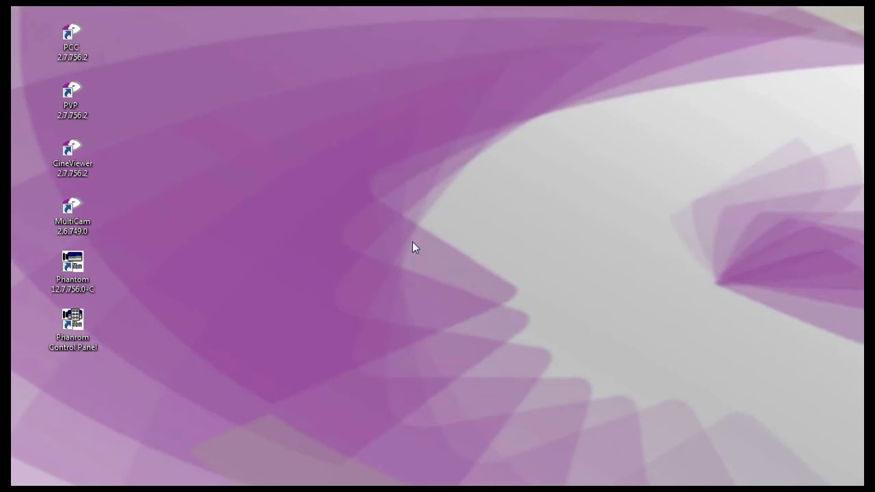
Launch Phantom Camera Control and select camera 10277 in the Manager tree
{"action": "double_click", "coordinate": [72, 34]}
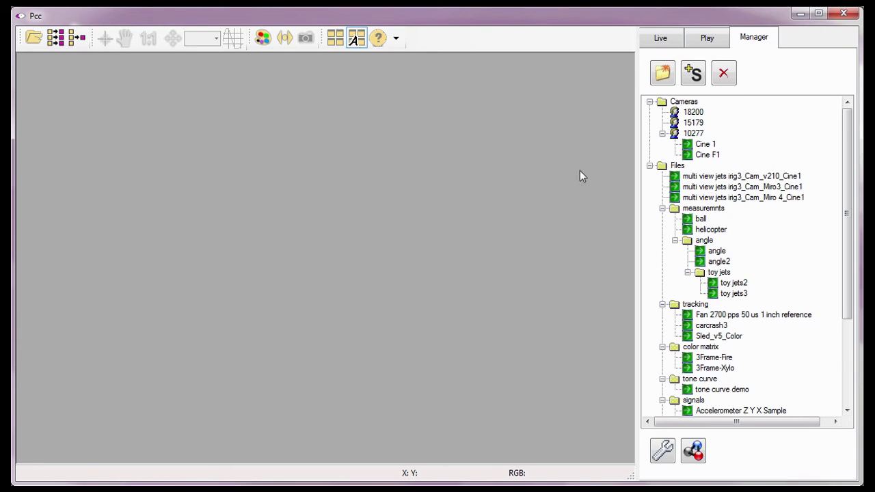
{"action": "left_click", "coordinate": [412, 38]}
{"action": "left_click", "coordinate": [673, 133]}
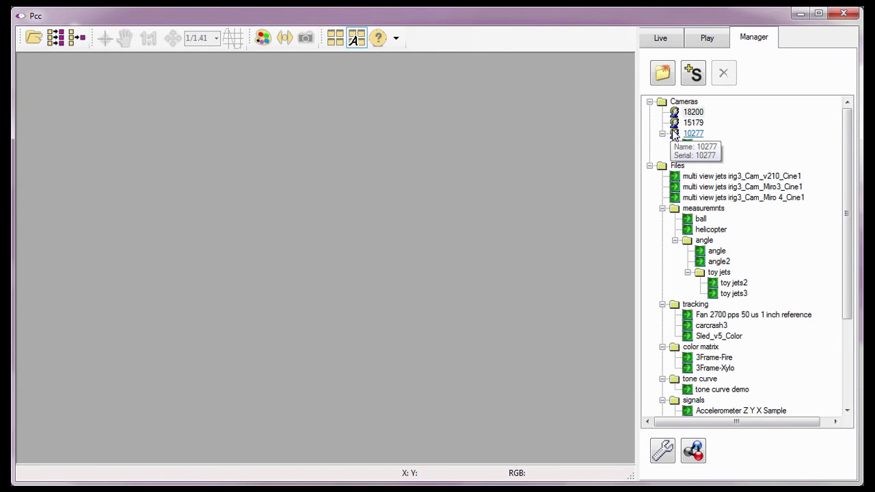
Open camera 10277's live view beside the 'Fan 2700 pps 50 us 1 inch reference' cine
{"action": "double_click", "coordinate": [672, 133]}
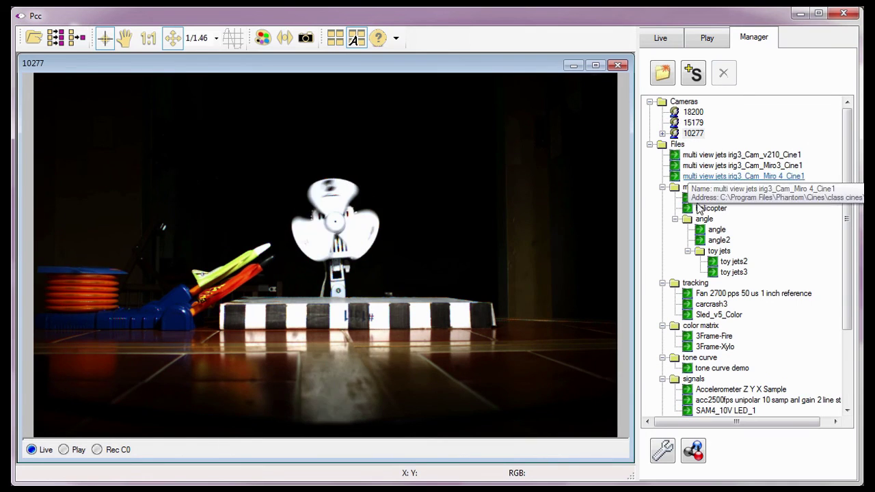
{"action": "left_click", "coordinate": [701, 294]}
{"action": "double_click", "coordinate": [701, 296]}
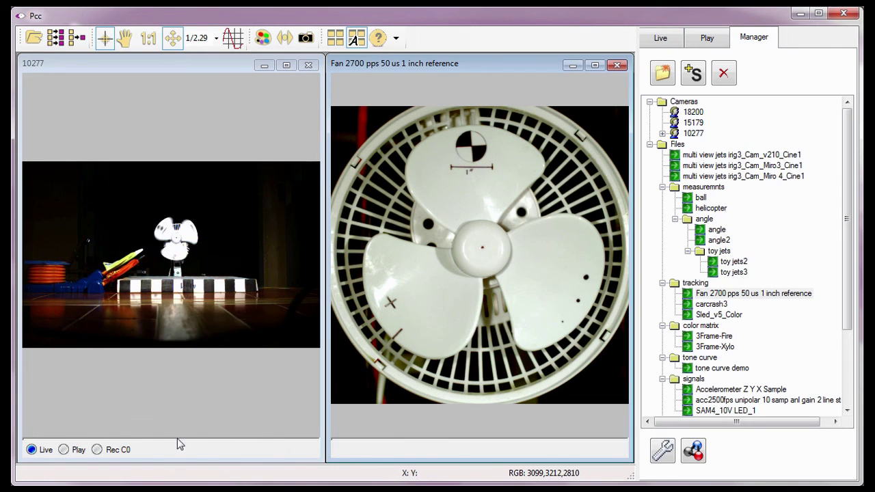
{"action": "left_click", "coordinate": [146, 448]}
{"action": "left_click", "coordinate": [355, 456]}
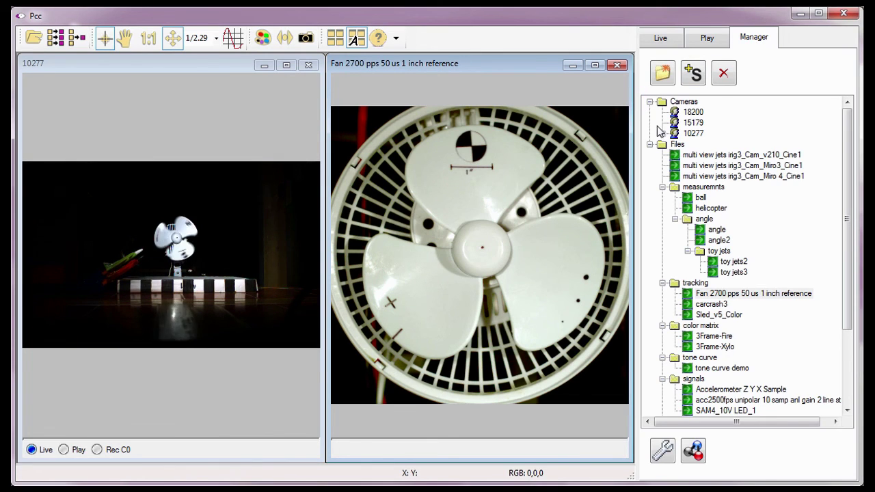
Expand camera 10277 in the tree and preview its Cine 1 and Cine F1
{"action": "left_click", "coordinate": [661, 134]}
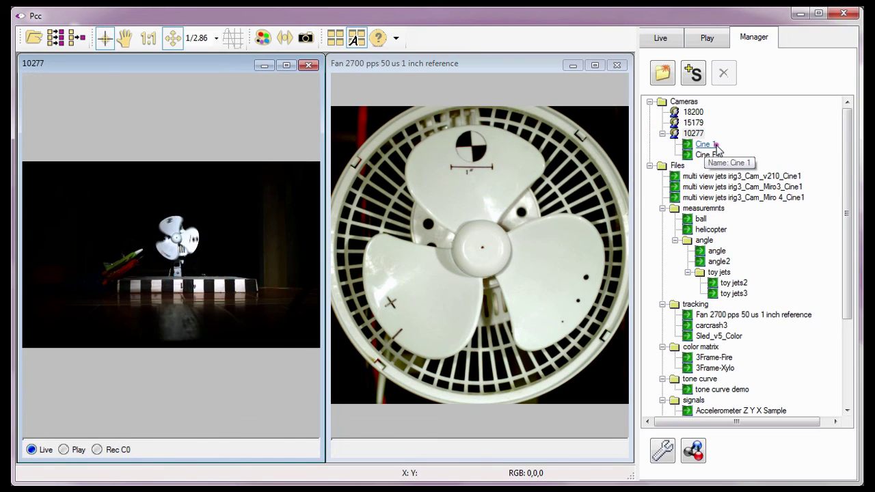
{"action": "left_click", "coordinate": [710, 145]}
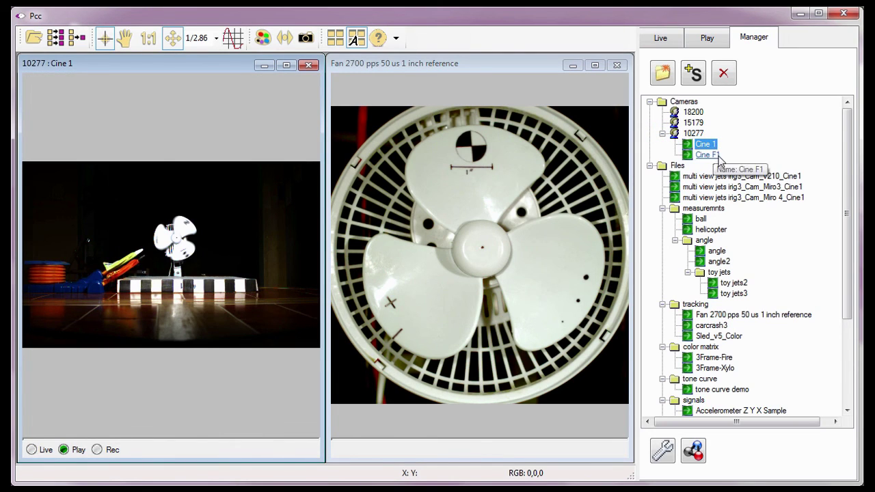
{"action": "left_click", "coordinate": [711, 155]}
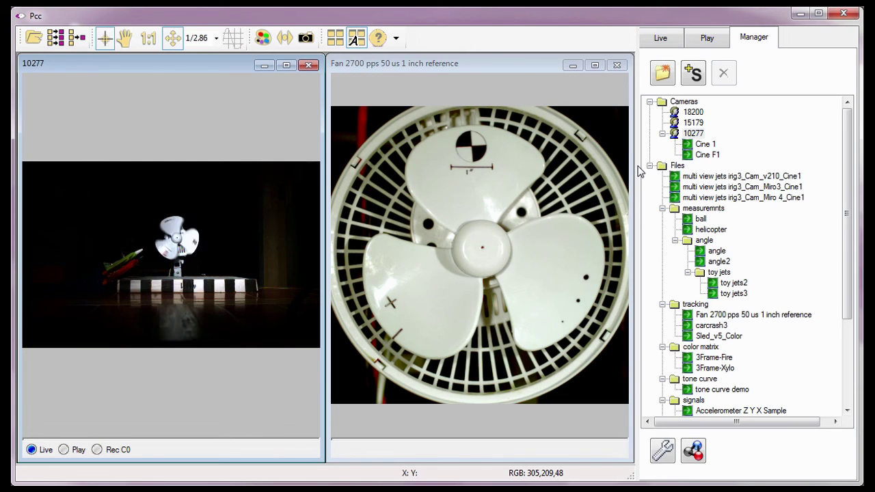
Choose camera 10277 in the Live tab's Camera list
{"action": "left_click", "coordinate": [660, 38]}
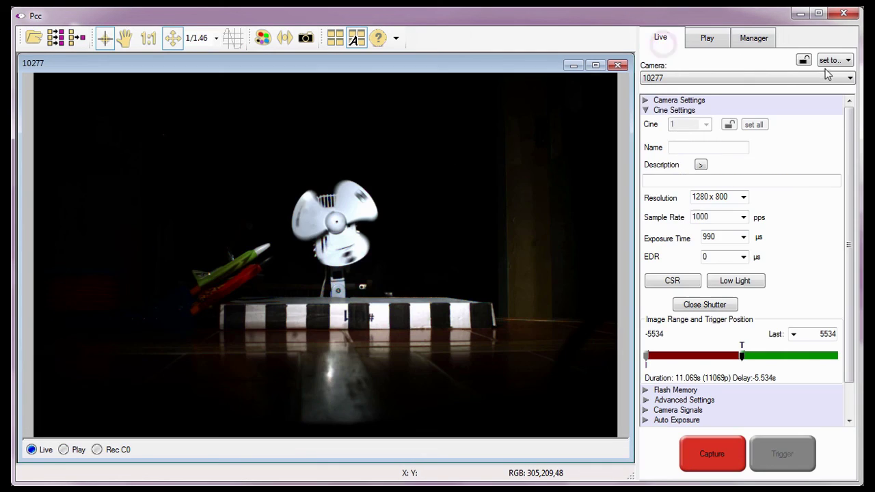
{"action": "left_click", "coordinate": [842, 78]}
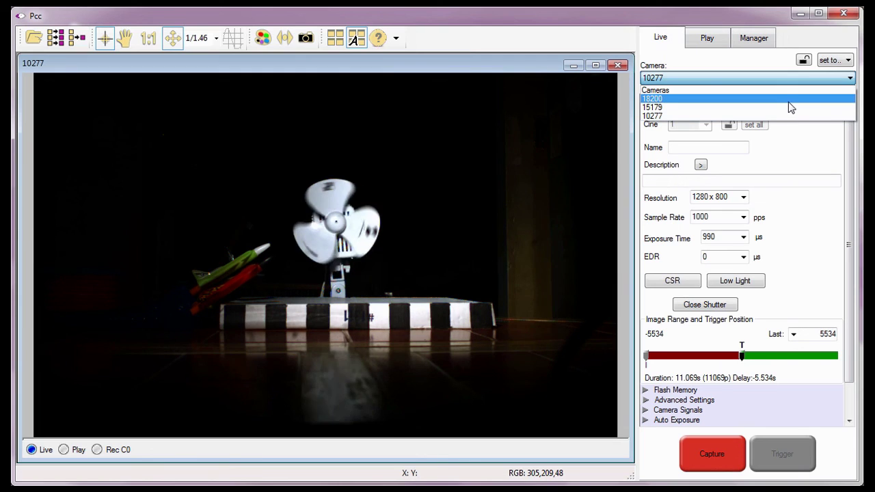
{"action": "left_click", "coordinate": [776, 116]}
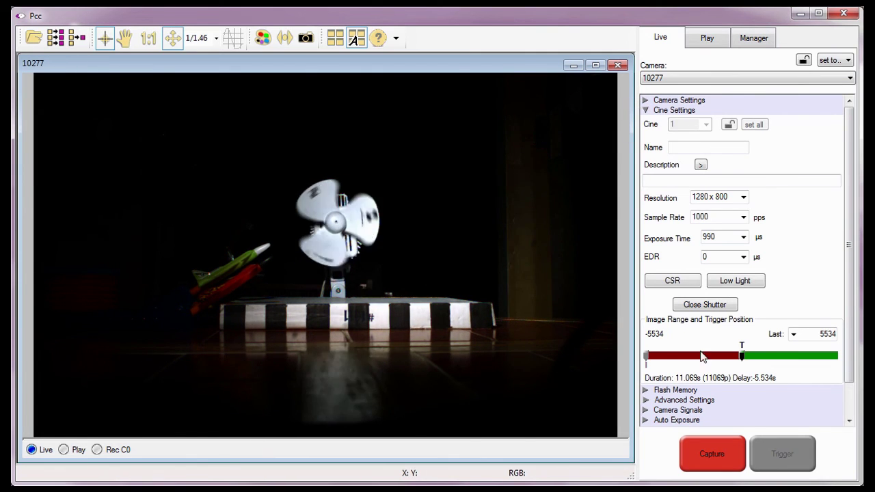
Record a cine on camera 10277 and trigger it to finish the 1280 x 800, 1000 pps recording
{"action": "left_click", "coordinate": [677, 455]}
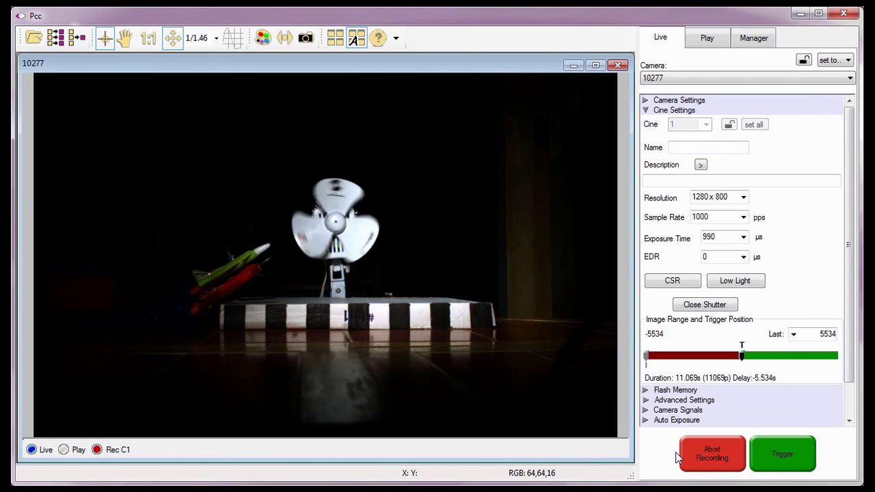
{"action": "left_click", "coordinate": [677, 456]}
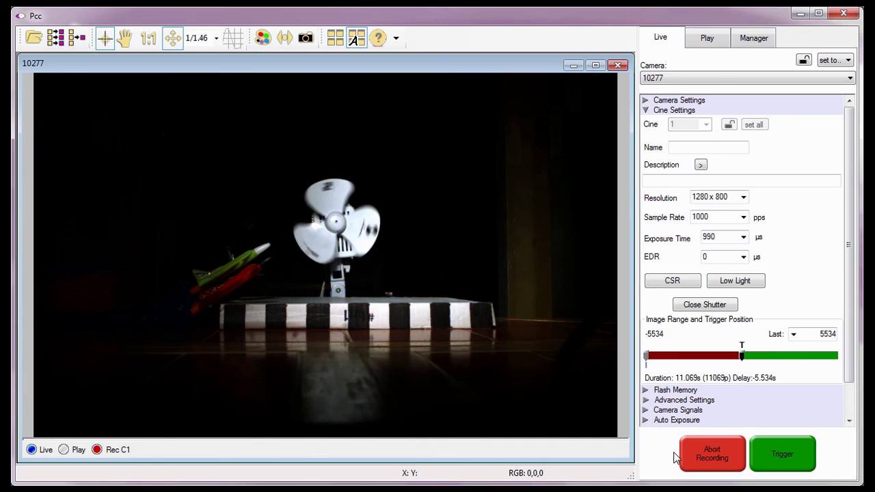
{"action": "left_click", "coordinate": [788, 451]}
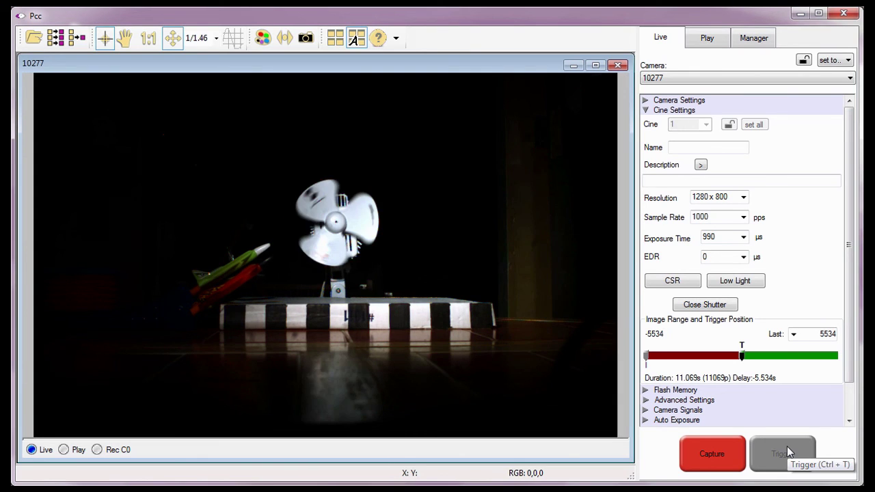
Play back camera 10277's Cine 1 in the Play tab, then pause it
{"action": "left_click", "coordinate": [707, 39]}
{"action": "left_click", "coordinate": [617, 65]}
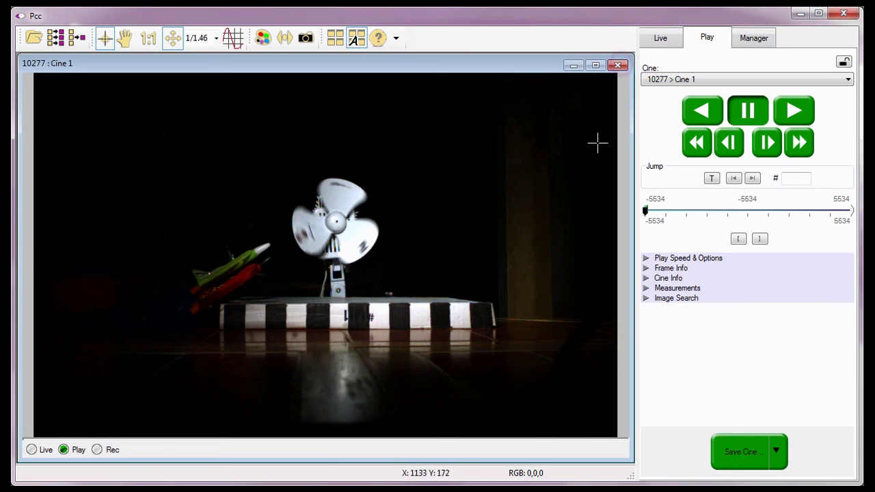
{"action": "left_click", "coordinate": [793, 112]}
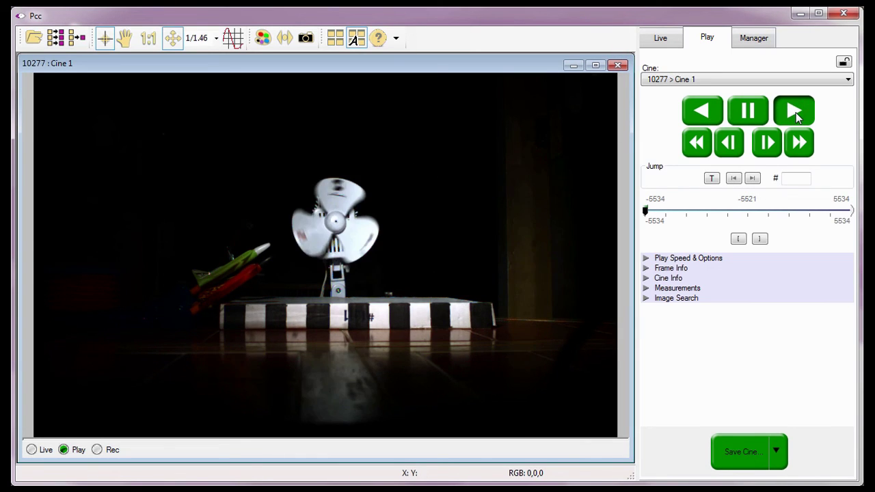
{"action": "left_click", "coordinate": [755, 114]}
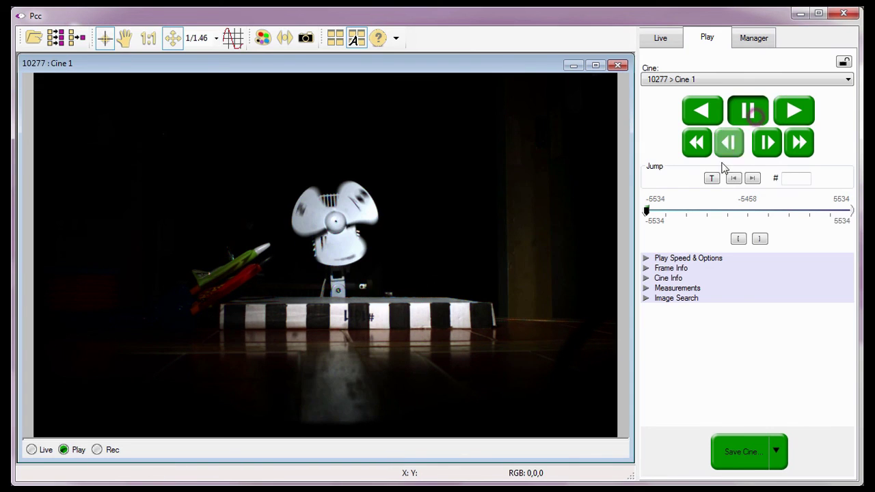
Limit Cine 1 to frames -4459 through -1701, then return to live view
{"action": "left_click", "coordinate": [664, 212]}
{"action": "left_click", "coordinate": [738, 238]}
{"action": "left_click", "coordinate": [716, 212]}
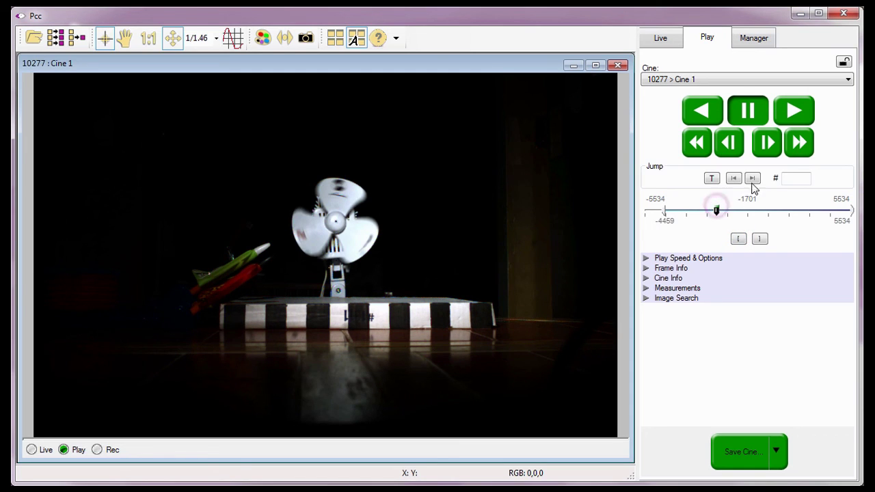
{"action": "left_click", "coordinate": [760, 239]}
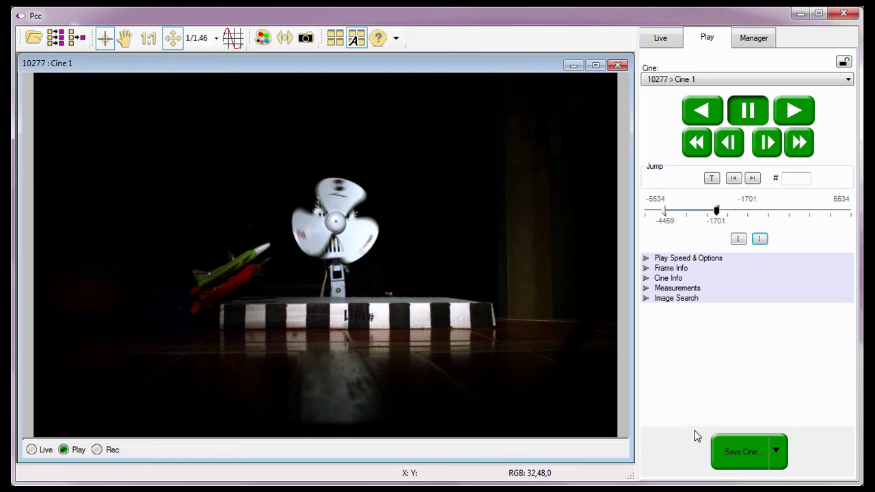
{"action": "left_click", "coordinate": [705, 452]}
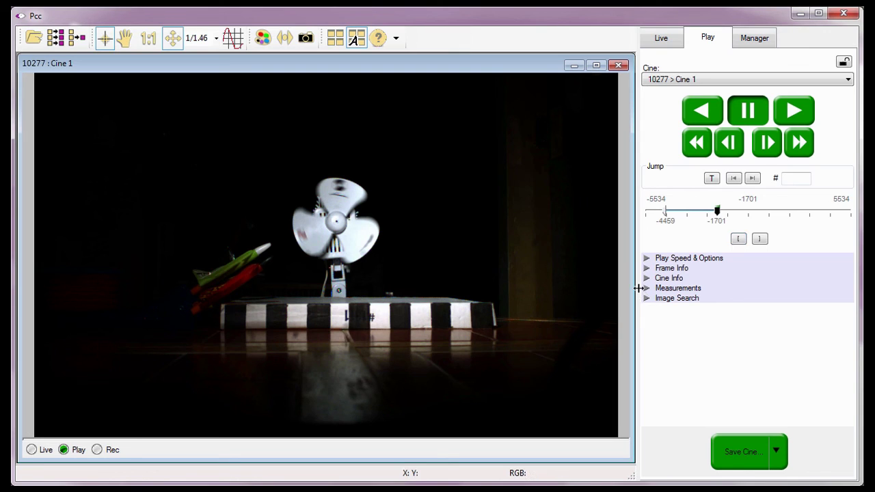
{"action": "left_click", "coordinate": [661, 39]}
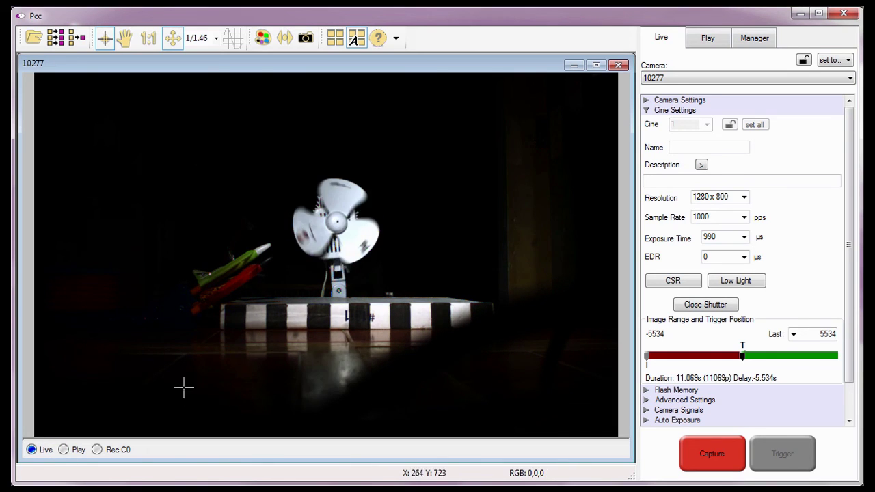
Reopen Cine 1 in the Play tab at frame -3126
{"action": "left_click", "coordinate": [707, 38]}
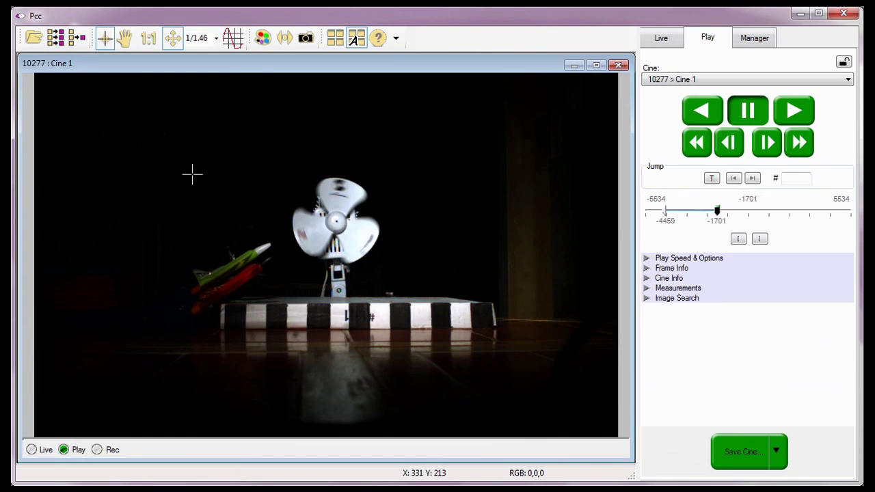
{"action": "left_click", "coordinate": [662, 141]}
{"action": "left_click", "coordinate": [690, 199]}
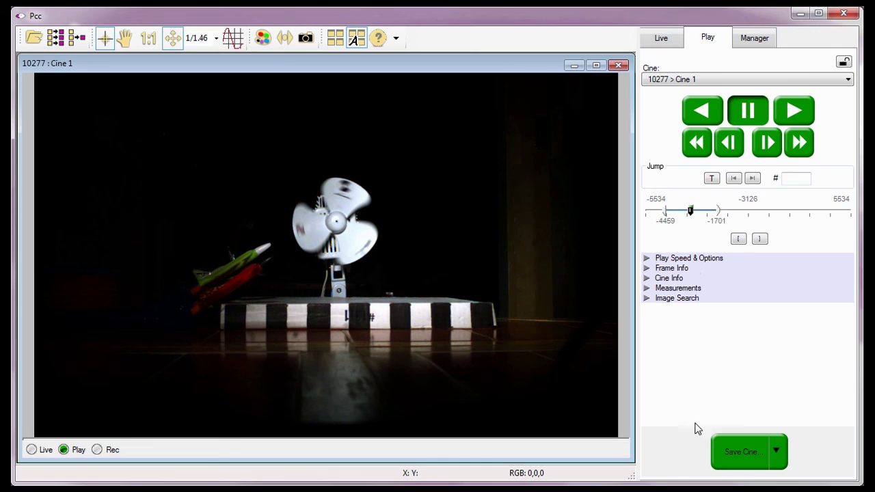
Operate controls in the camera and playback windows, then return to the Manager tree
{"action": "left_click", "coordinate": [134, 455]}
{"action": "left_click", "coordinate": [465, 478]}
{"action": "left_click", "coordinate": [471, 452]}
{"action": "left_click", "coordinate": [474, 471]}
{"action": "left_click", "coordinate": [38, 78]}
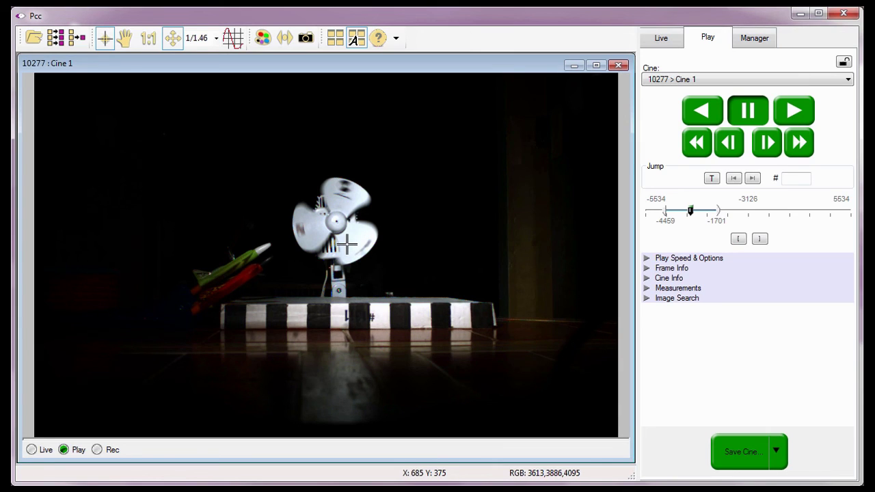
{"action": "left_click", "coordinate": [752, 45]}
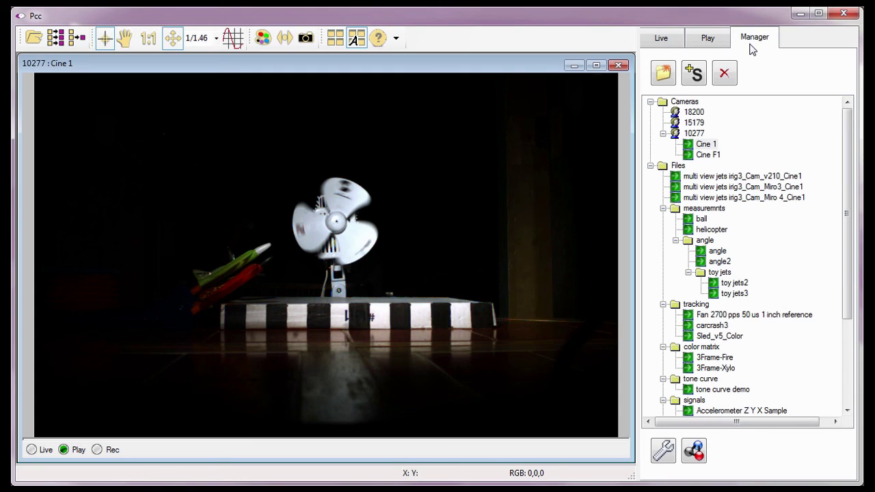
{"action": "left_click", "coordinate": [644, 67]}
{"action": "left_click", "coordinate": [673, 104]}
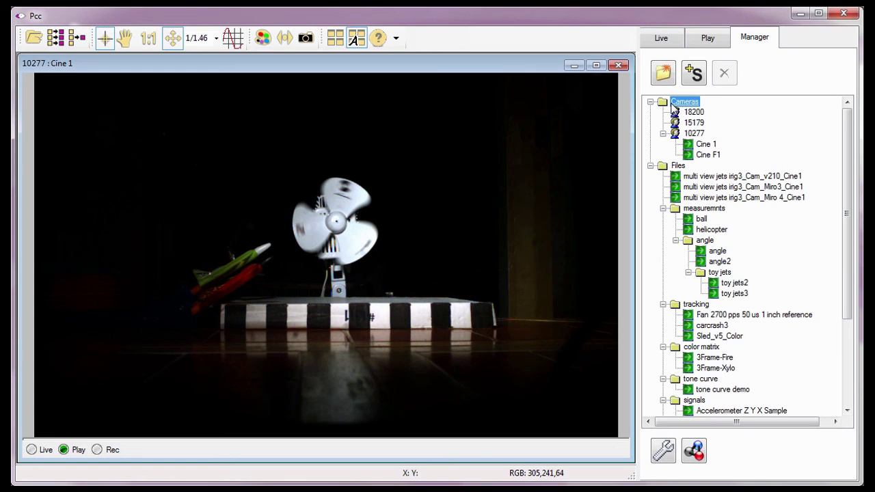
{"action": "left_click", "coordinate": [674, 167]}
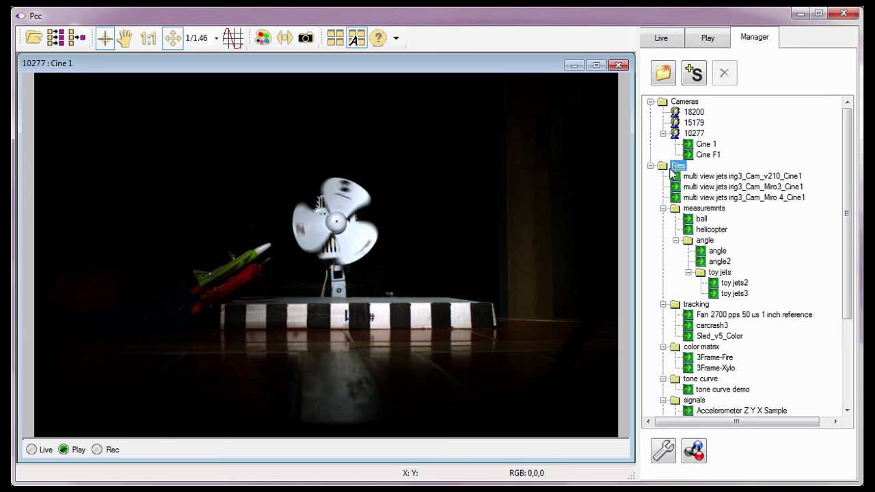
{"action": "left_click", "coordinate": [673, 103]}
Add a new group under Cameras and rename it from Group00 to 'Camera Group Demo'
{"action": "left_click", "coordinate": [664, 73]}
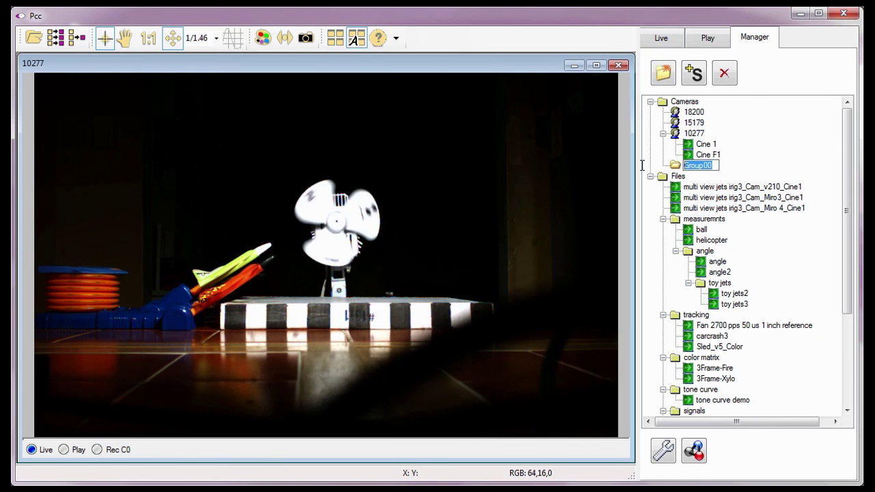
{"action": "type", "text": "Camer"}
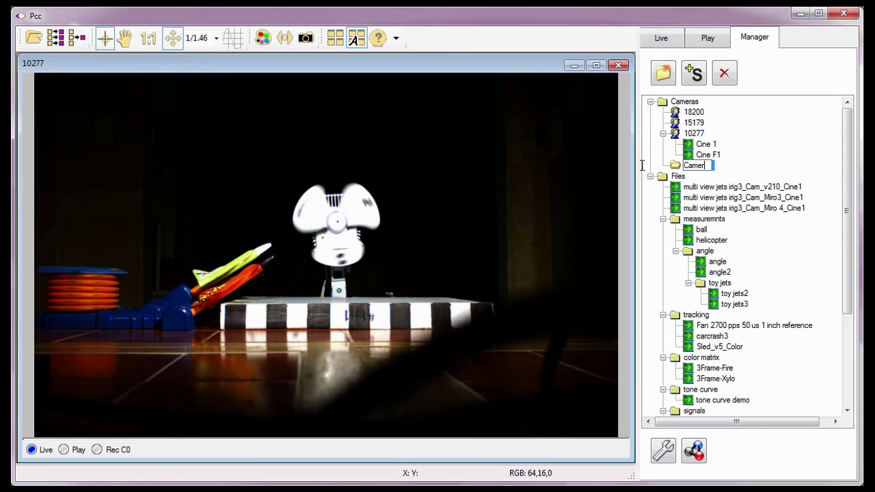
{"action": "type", "text": "a Gro"}
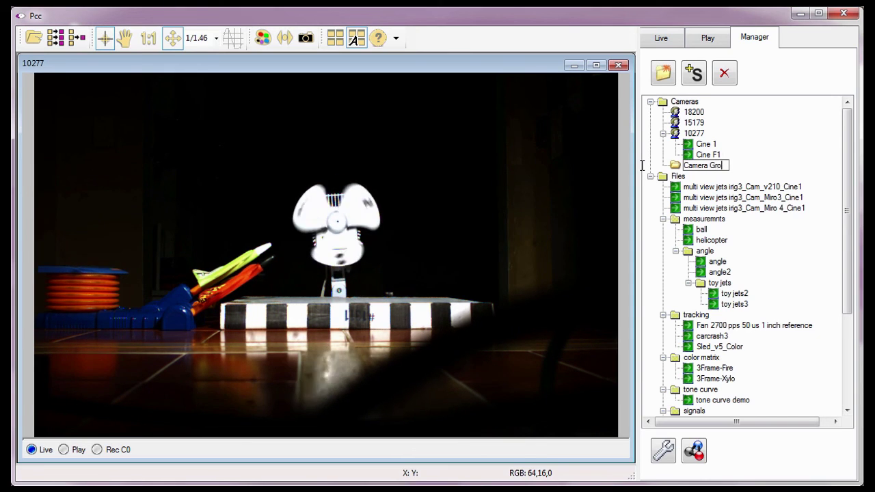
{"action": "type", "text": "up Demo"}
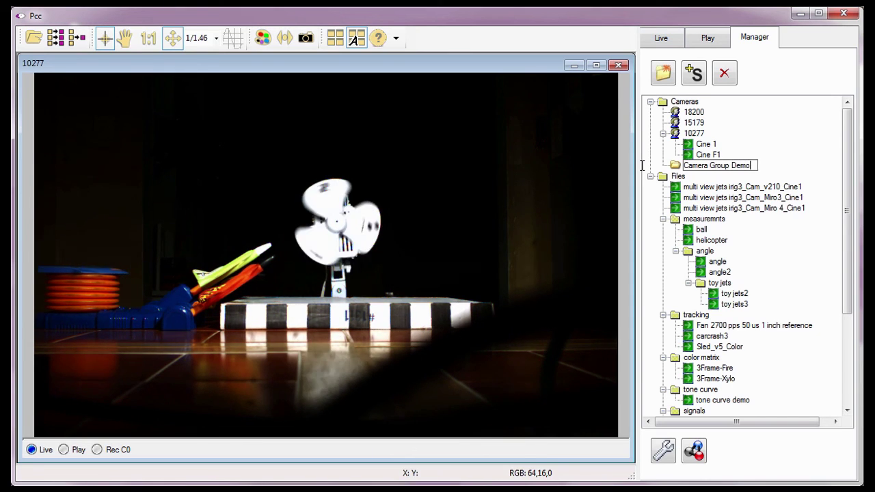
{"action": "key", "text": "Return"}
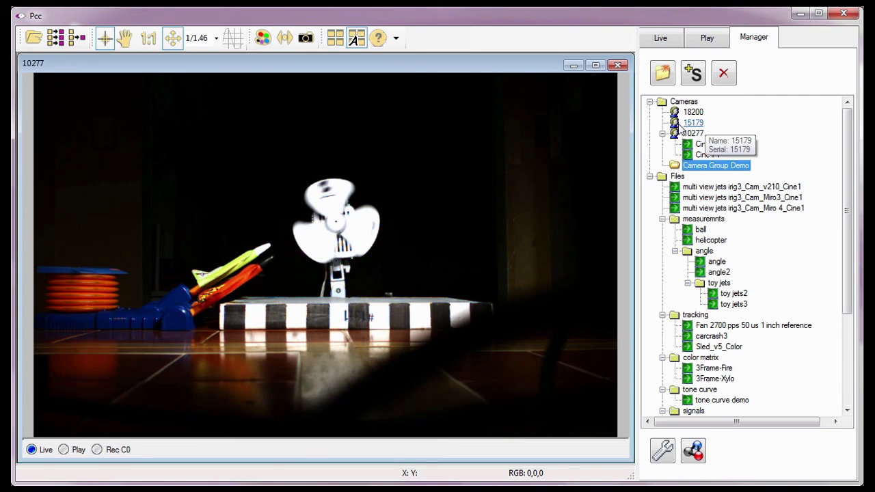
Move cameras 15179 and 18200 into Camera Group Demo, leaving 10277 under Cameras
{"action": "left_click", "coordinate": [683, 122]}
{"action": "left_click_drag", "start_coordinate": [676, 133], "coordinate": [674, 161]}
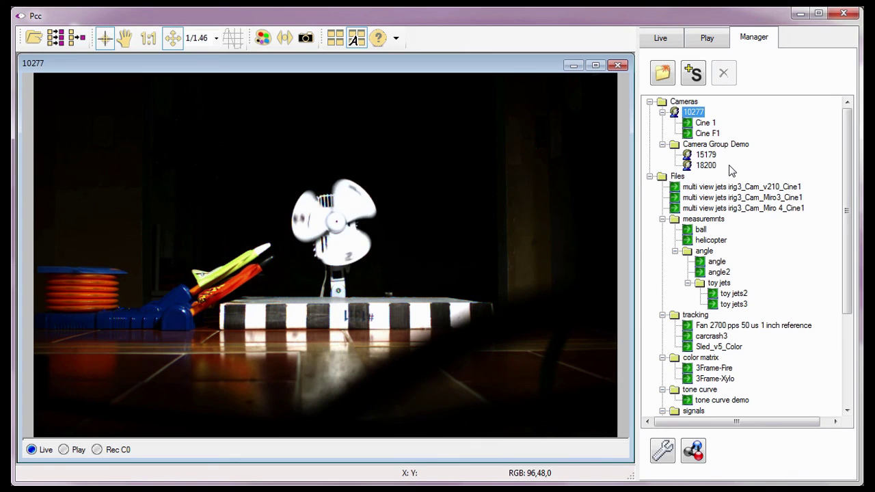
{"action": "left_click", "coordinate": [645, 178]}
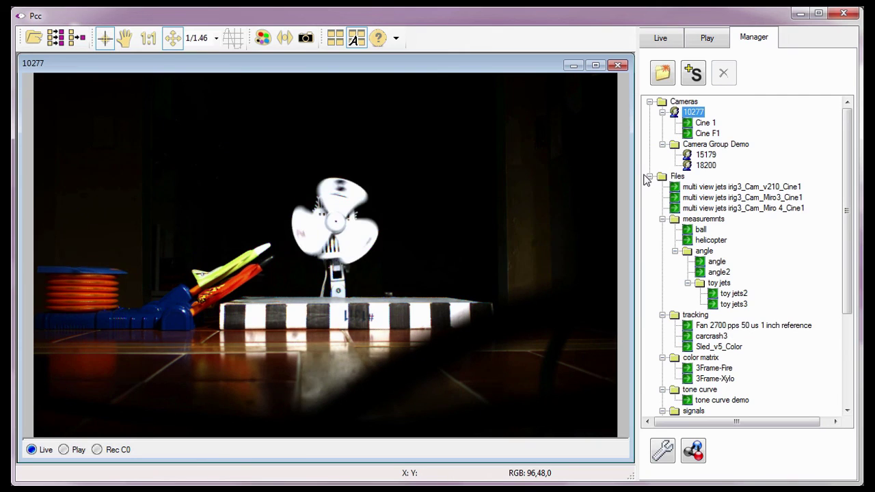
{"action": "left_click", "coordinate": [675, 175]}
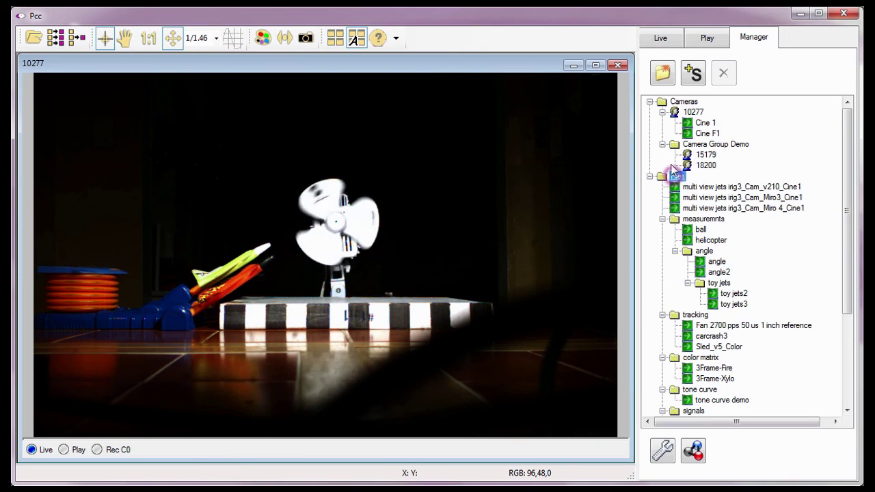
Create a new group under Files and rename it from Group00 to 'Multi View Demo'
{"action": "left_click", "coordinate": [661, 74]}
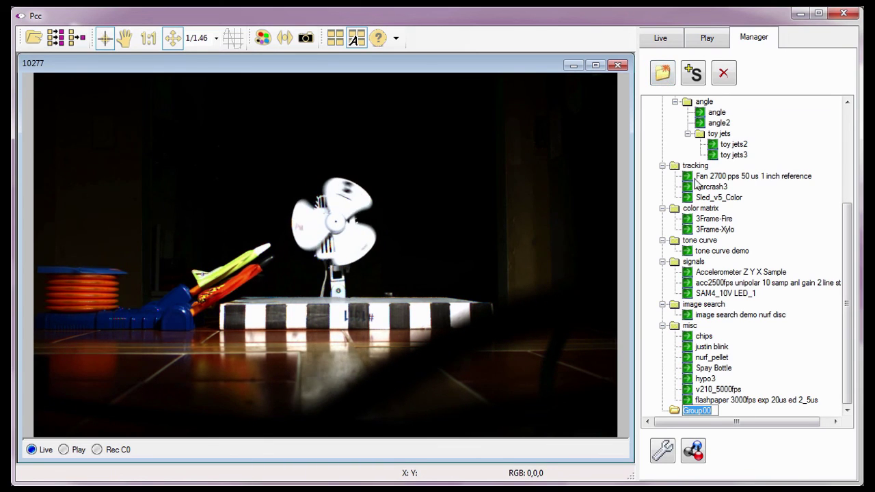
{"action": "left_click_drag", "start_coordinate": [715, 412], "coordinate": [673, 419]}
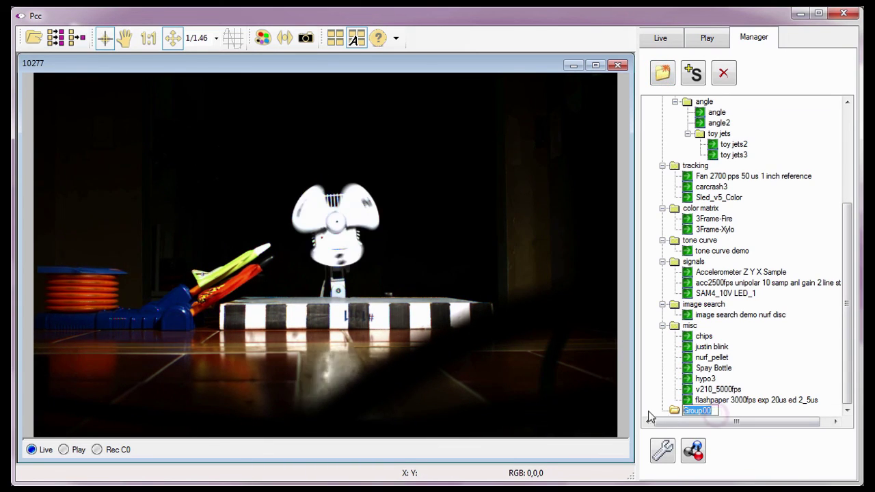
{"action": "type", "text": "Multi V"}
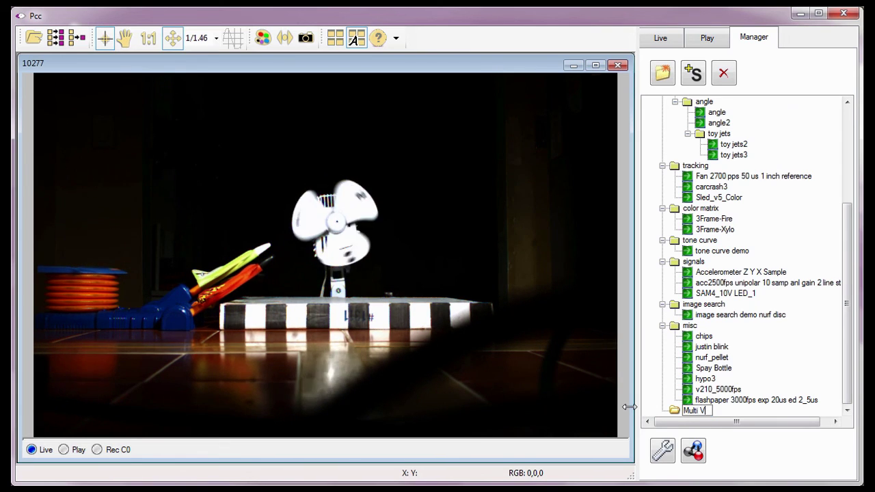
{"action": "type", "text": "iew Demo"}
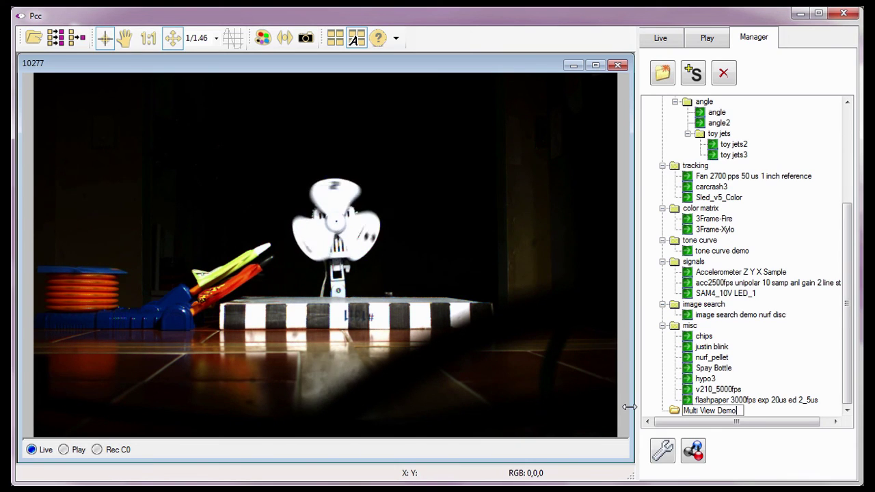
{"action": "key", "text": "Return"}
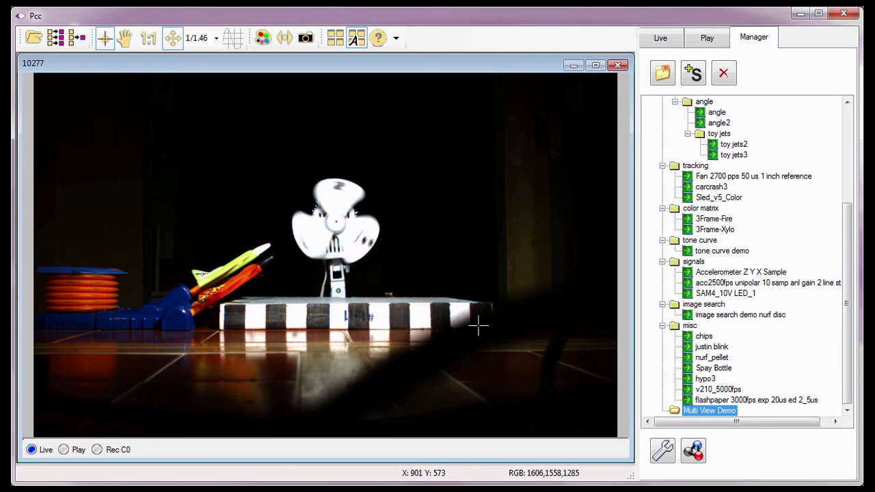
Collapse the misc, signals, image search, tone curve, color matrix, tracking and measuremnts folders
{"action": "left_click", "coordinate": [661, 326]}
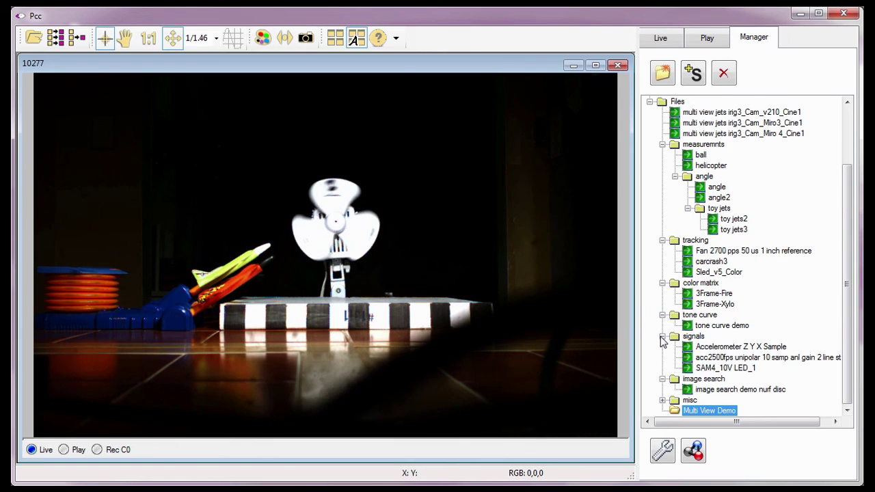
{"action": "left_click", "coordinate": [660, 337]}
{"action": "left_click", "coordinate": [661, 389]}
{"action": "left_click", "coordinate": [661, 368]}
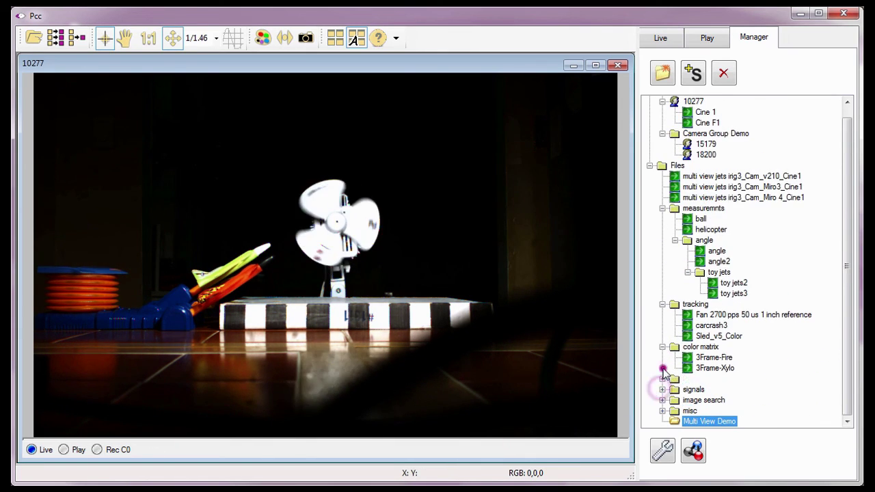
{"action": "left_click", "coordinate": [661, 345]}
{"action": "left_click", "coordinate": [661, 306]}
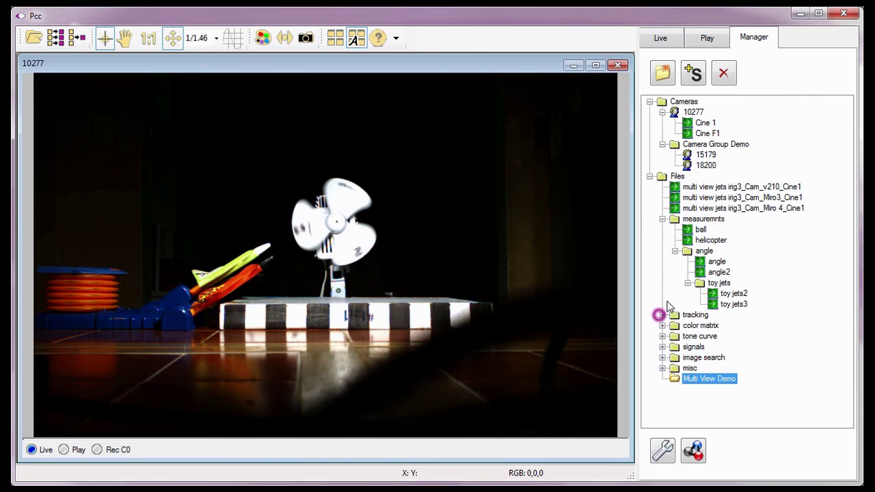
{"action": "left_click", "coordinate": [662, 219]}
Move the v210, Miro3 and Miro 4 multi view jets irig3 cines into Multi View Demo
{"action": "left_click_drag", "start_coordinate": [675, 193], "coordinate": [680, 293]}
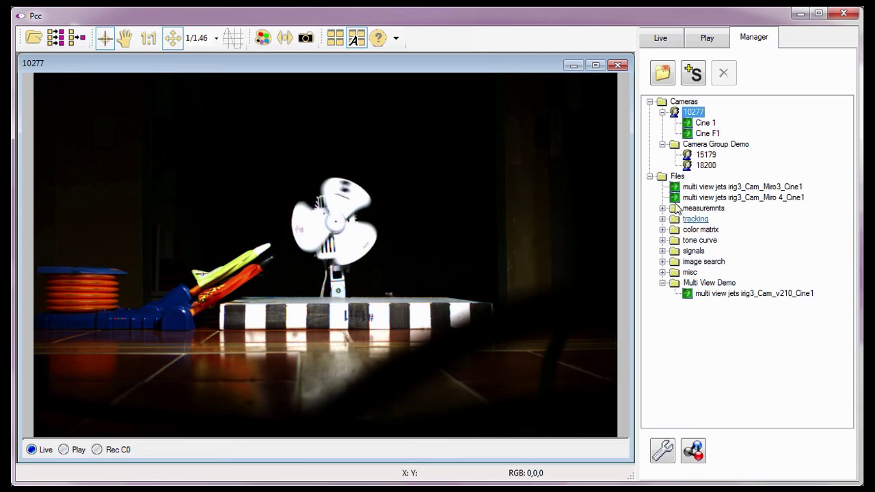
{"action": "left_click_drag", "start_coordinate": [675, 187], "coordinate": [681, 367]}
{"action": "left_click_drag", "start_coordinate": [683, 336], "coordinate": [678, 349]}
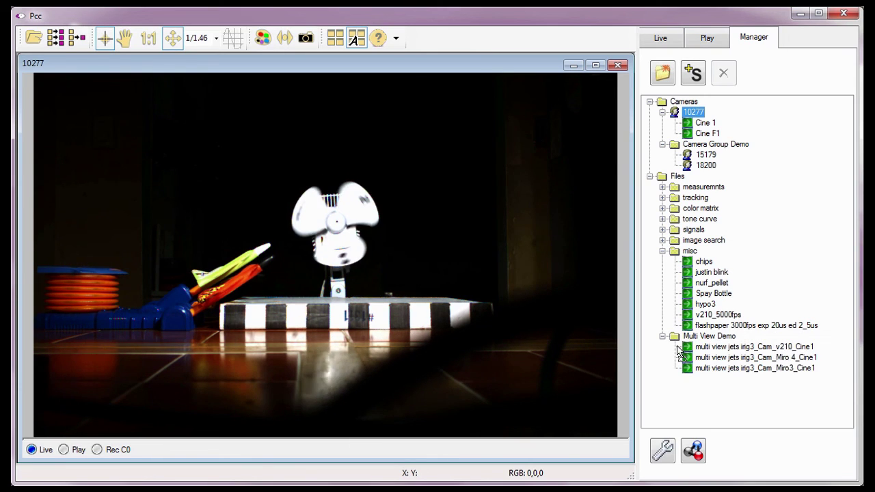
{"action": "left_click", "coordinate": [662, 251]}
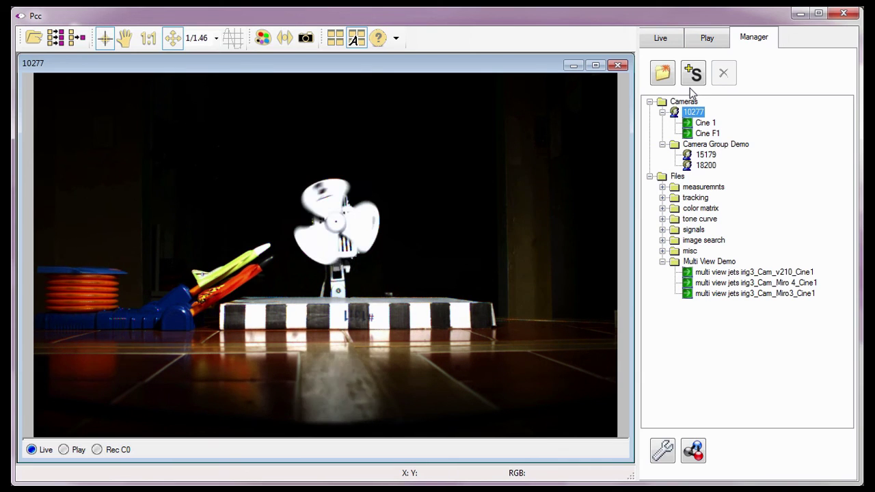
Add a simulated Phantom v2510 camera with serial number 2512
{"action": "left_click", "coordinate": [691, 75]}
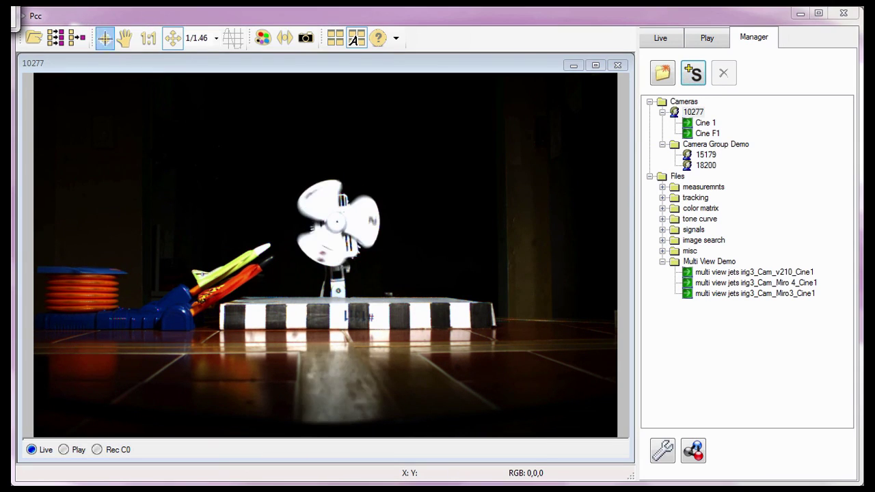
{"action": "left_click_drag", "start_coordinate": [70, 42], "coordinate": [151, 99]}
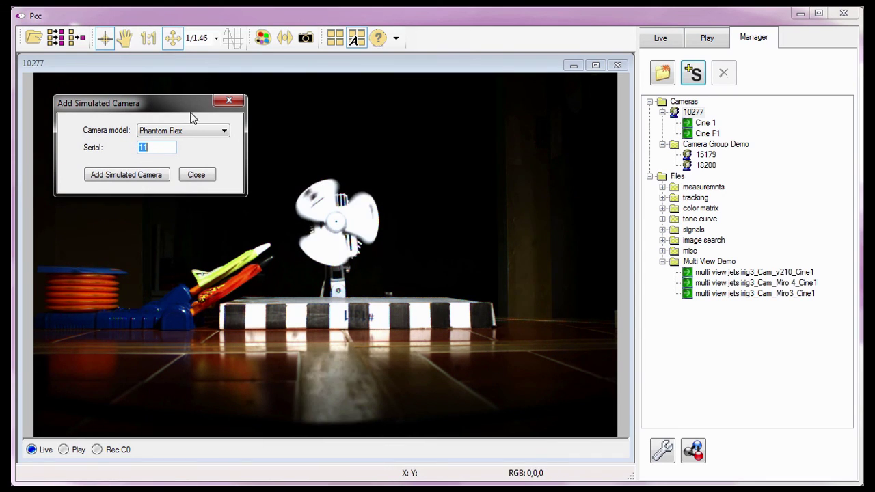
{"action": "left_click", "coordinate": [225, 132]}
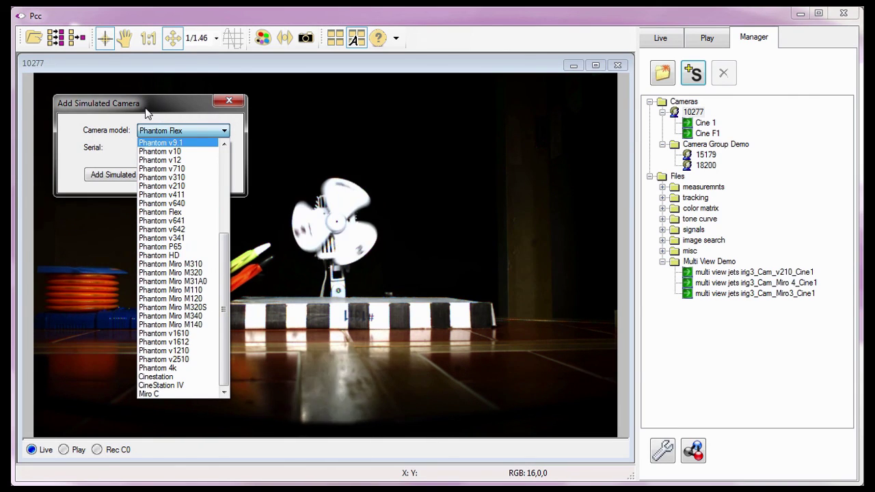
{"action": "left_click", "coordinate": [194, 359]}
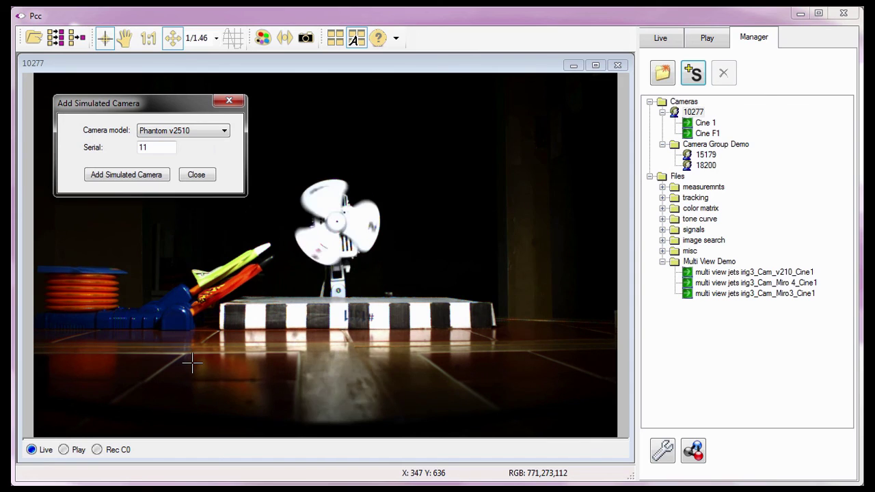
{"action": "left_click", "coordinate": [192, 364]}
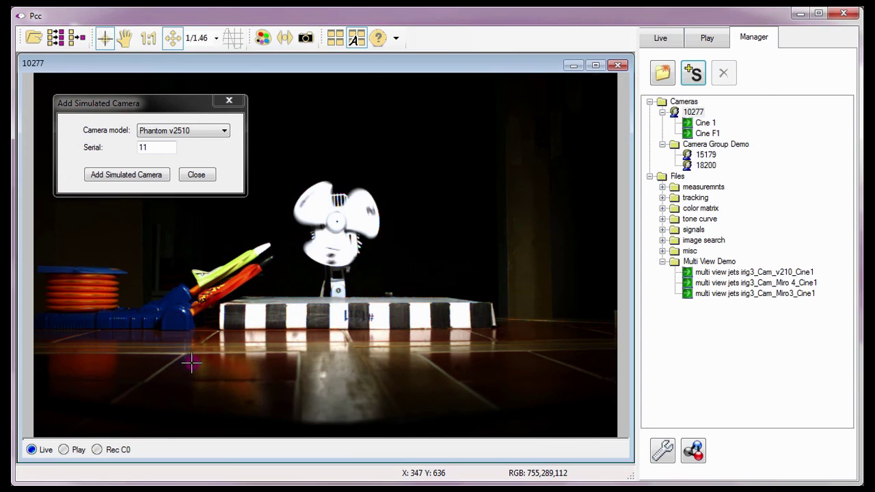
{"action": "left_click", "coordinate": [128, 147]}
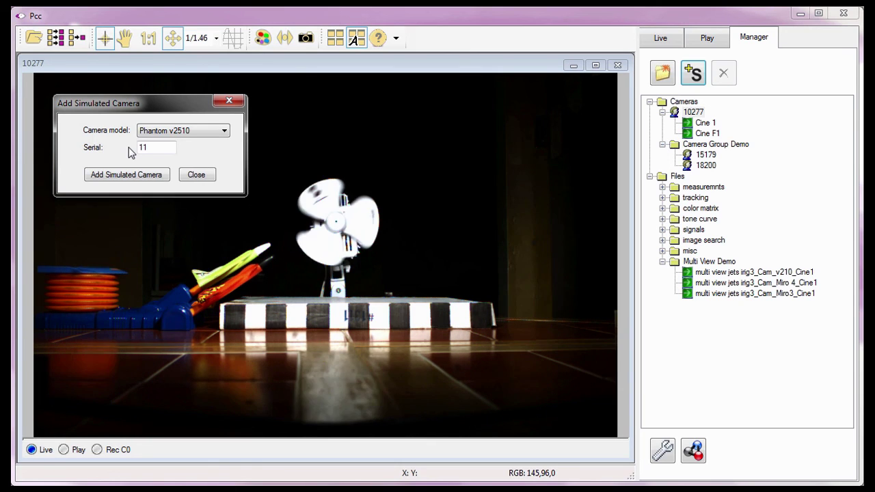
{"action": "left_click_drag", "start_coordinate": [147, 148], "coordinate": [140, 148]}
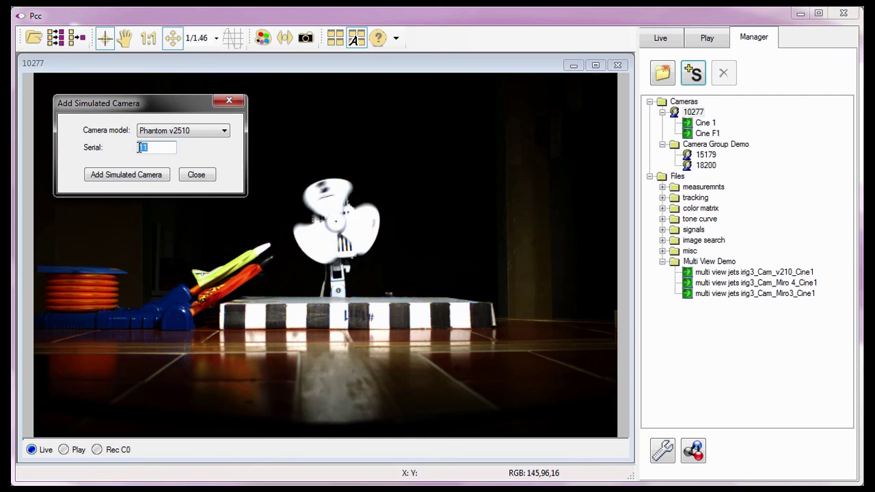
{"action": "type", "text": "2512"}
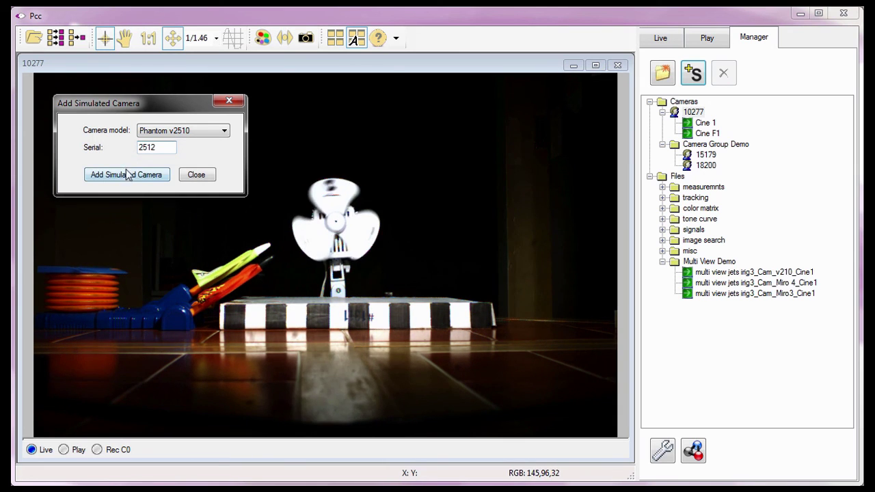
{"action": "left_click", "coordinate": [126, 174]}
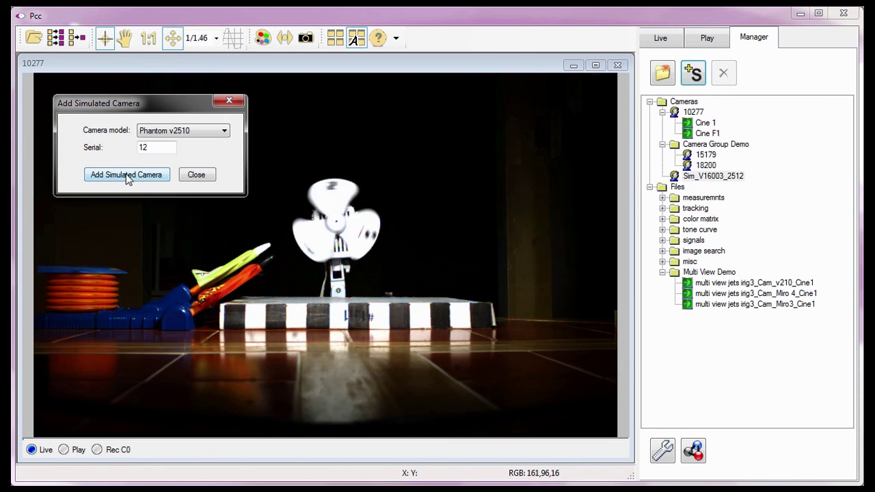
Close the Add Simulated Camera window and exit Phantom Camera Control
{"action": "left_click", "coordinate": [192, 175]}
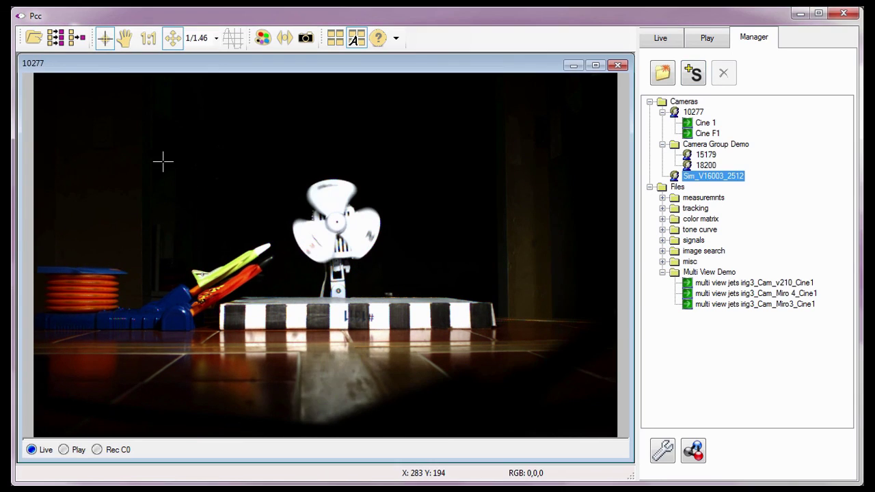
{"action": "left_click", "coordinate": [665, 176]}
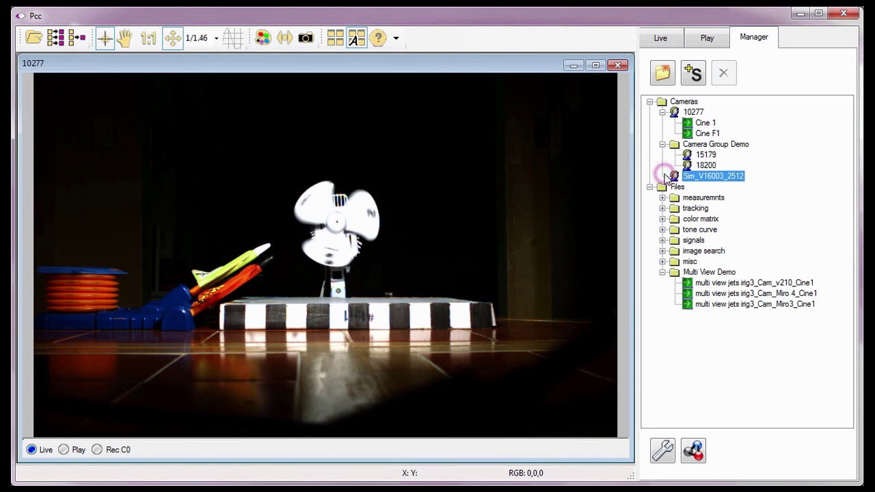
{"action": "left_click", "coordinate": [846, 13]}
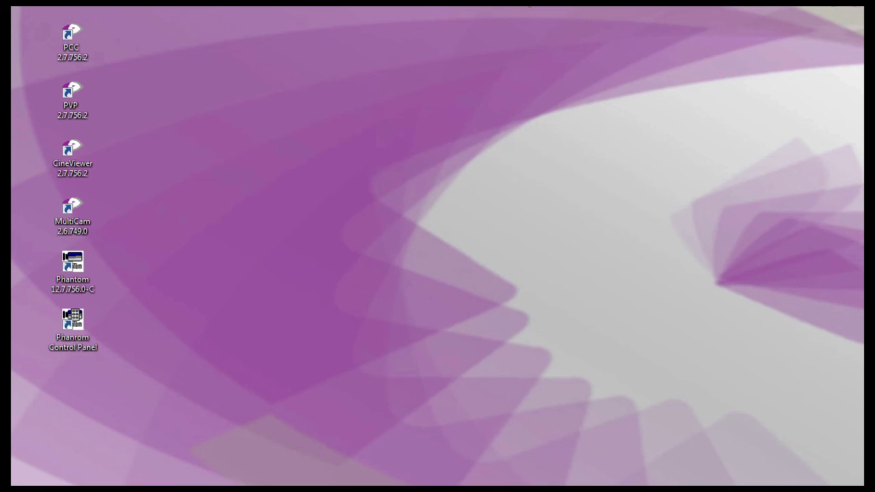
Relaunch PCC from the PCC 2.7.756.2 desktop shortcut
{"action": "double_click", "coordinate": [72, 34]}
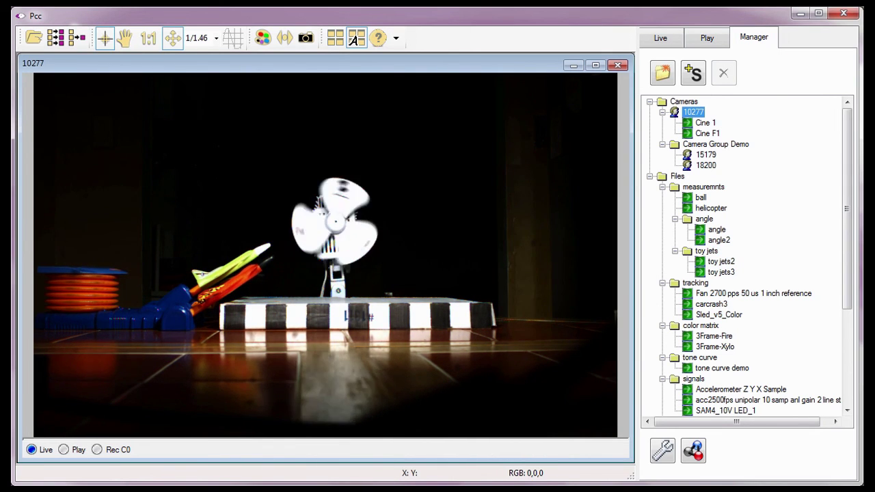
Delete the 'angle' file under measuremnts > angle, leaving only angle2
{"action": "left_click", "coordinate": [685, 198]}
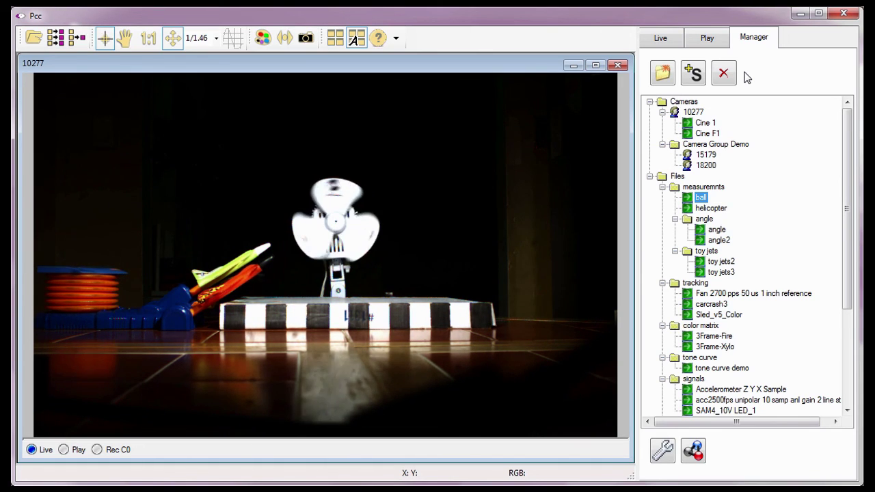
{"action": "left_click", "coordinate": [716, 231]}
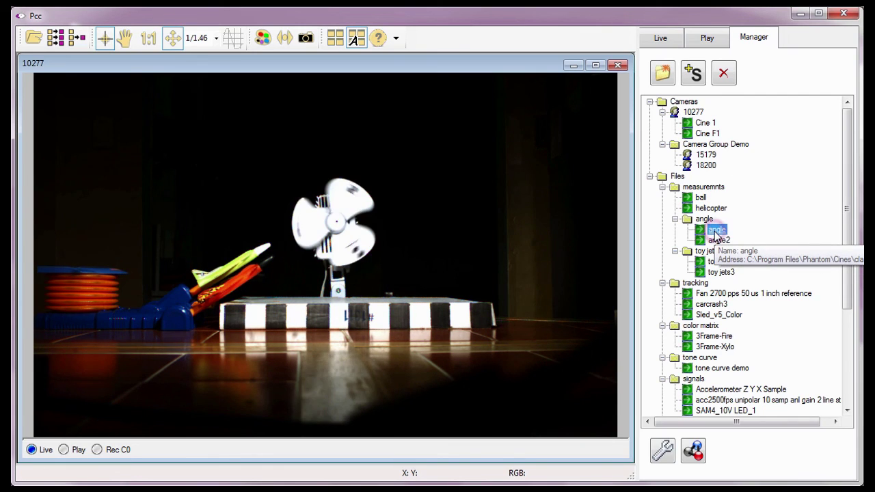
{"action": "left_click", "coordinate": [724, 73]}
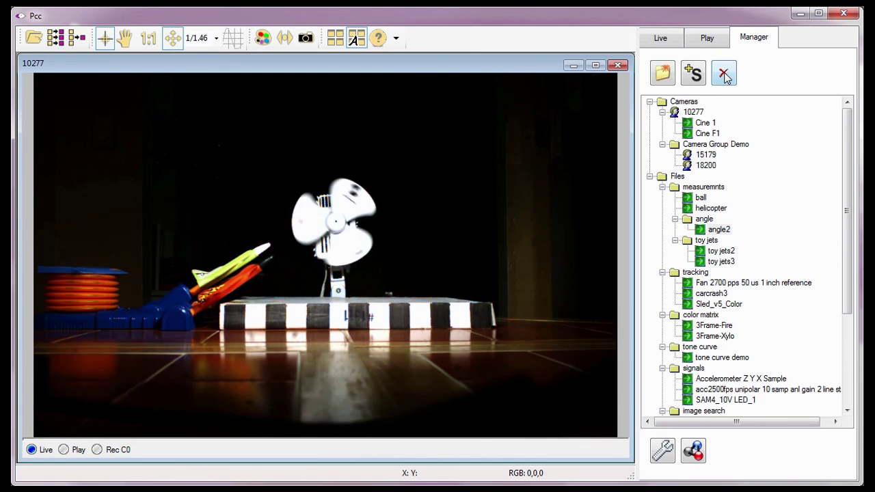
{"action": "left_click", "coordinate": [684, 102]}
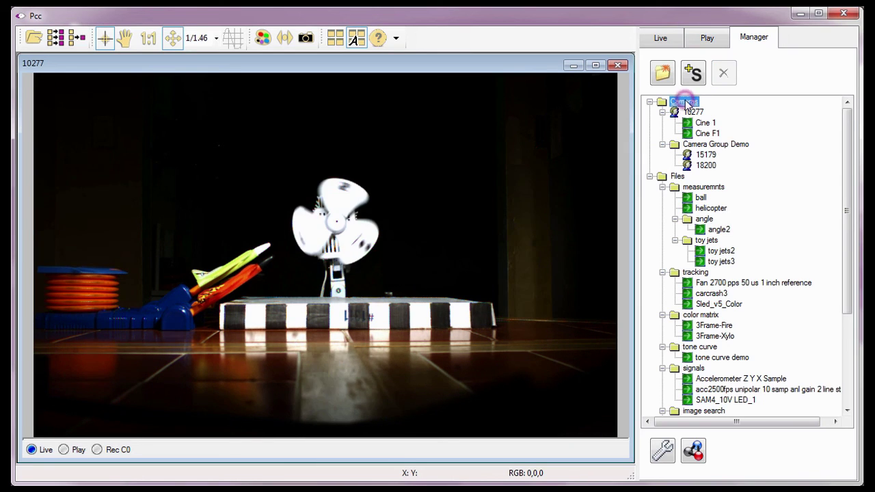
Make camera 10277 active, then select camera 15179 in the Manager tree
{"action": "left_click", "coordinate": [725, 109]}
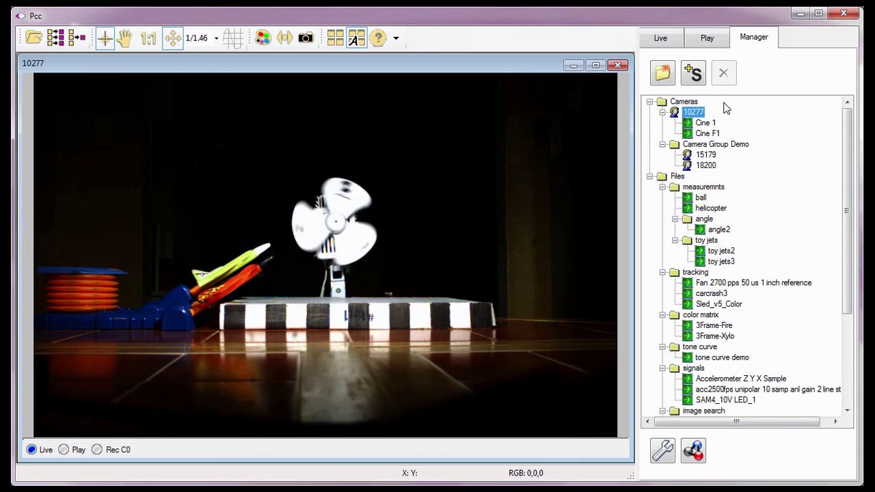
{"action": "left_click", "coordinate": [674, 117]}
{"action": "left_click", "coordinate": [687, 166]}
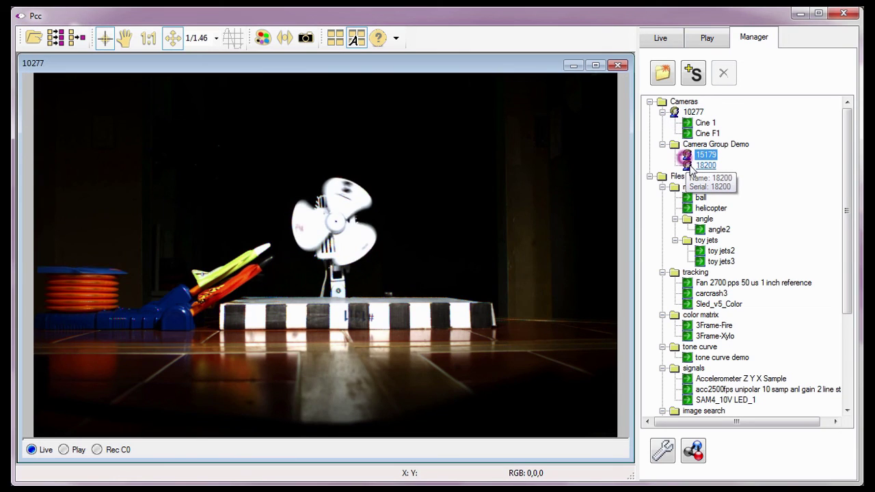
{"action": "left_click", "coordinate": [677, 114]}
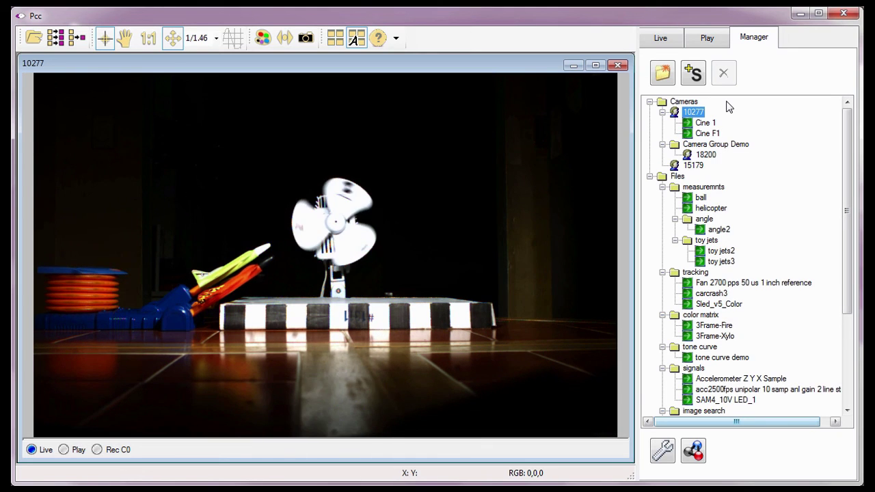
{"action": "left_click", "coordinate": [673, 166]}
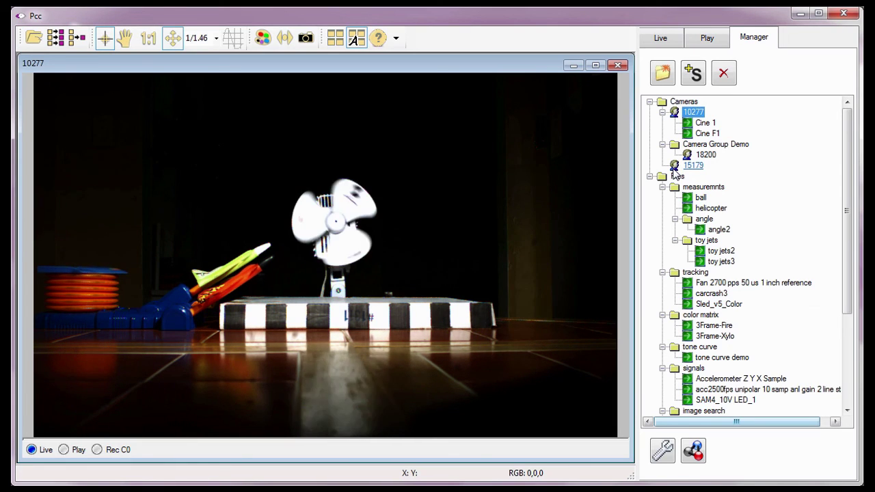
Rename camera 15179 to 'Miro 320S Cam2' and confirm the change
{"action": "left_click", "coordinate": [673, 170]}
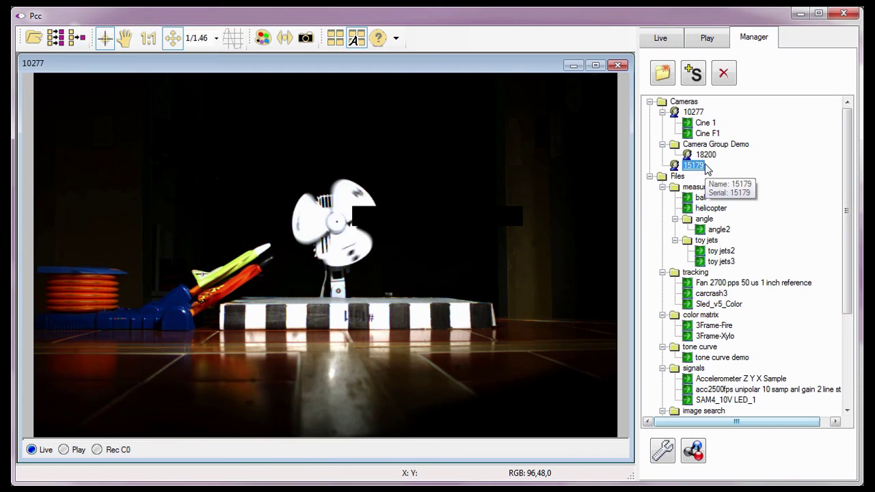
{"action": "left_click", "coordinate": [693, 166]}
{"action": "left_click_drag", "start_coordinate": [708, 165], "coordinate": [666, 175]}
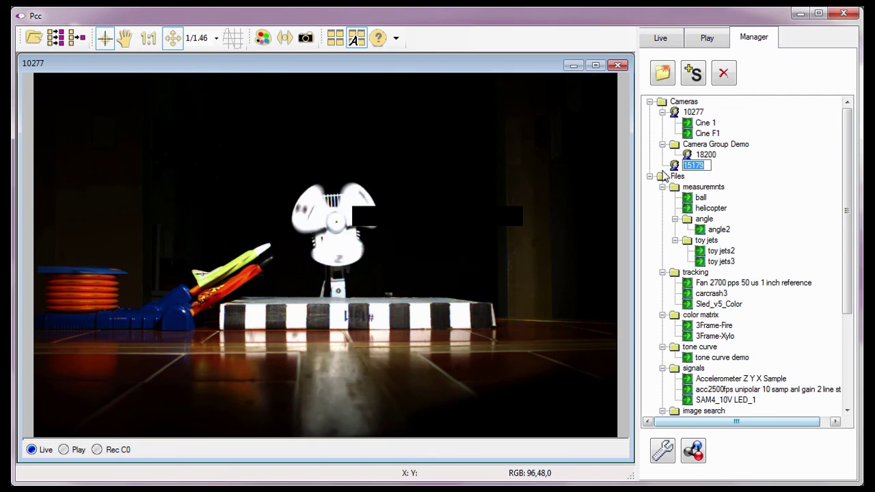
{"action": "type", "text": "Miro "}
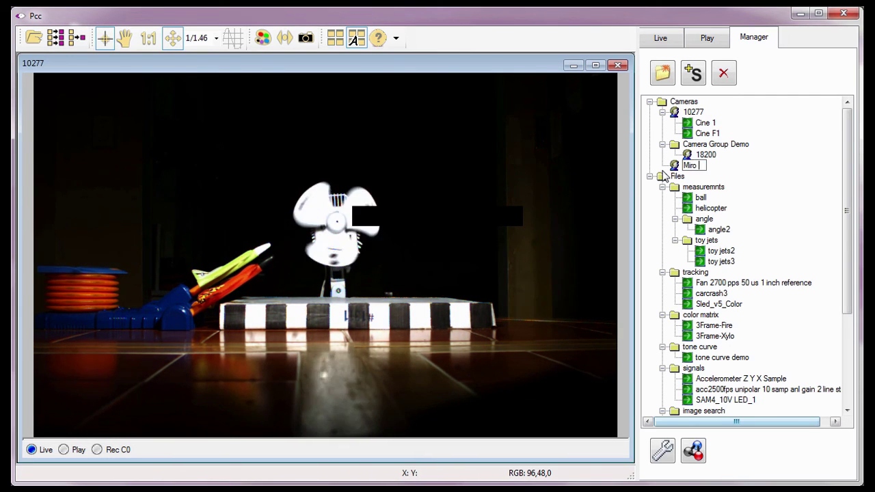
{"action": "type", "text": "320S "}
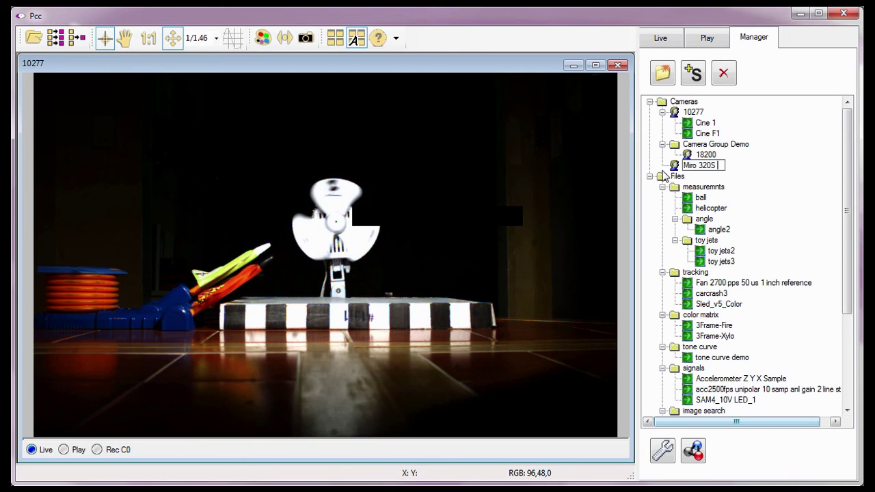
{"action": "type", "text": "Cam2"}
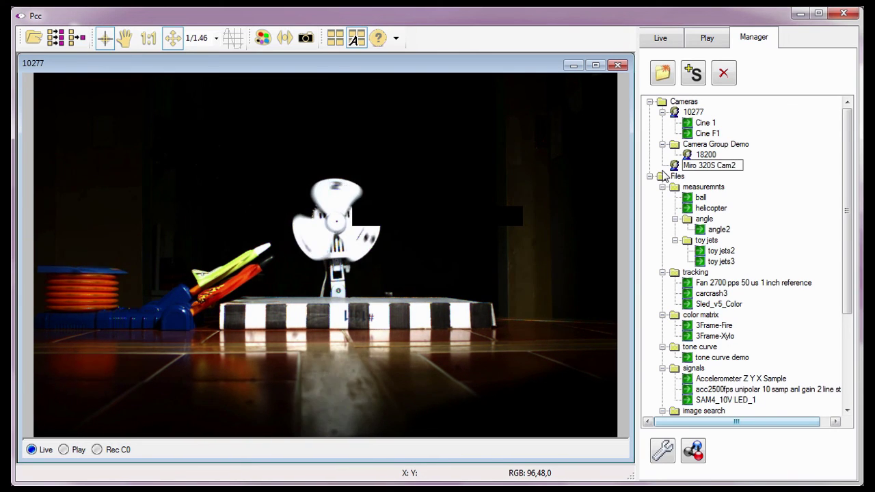
{"action": "key", "text": "Return"}
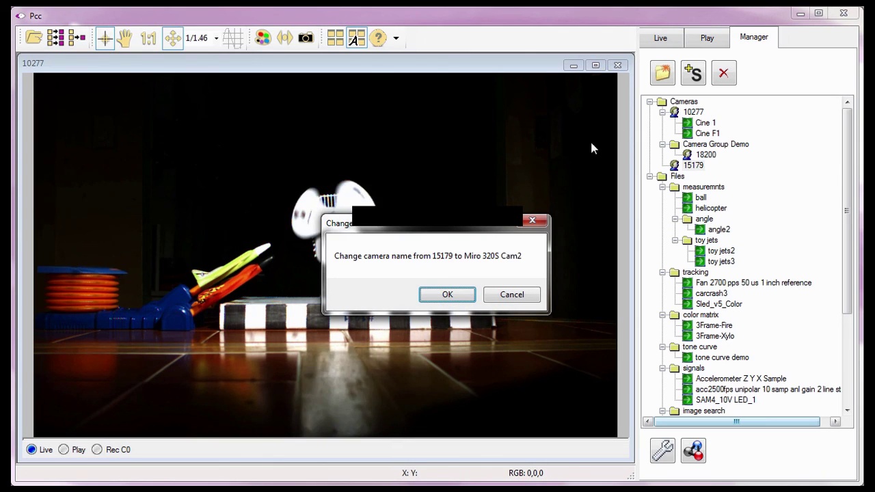
{"action": "left_click", "coordinate": [445, 294]}
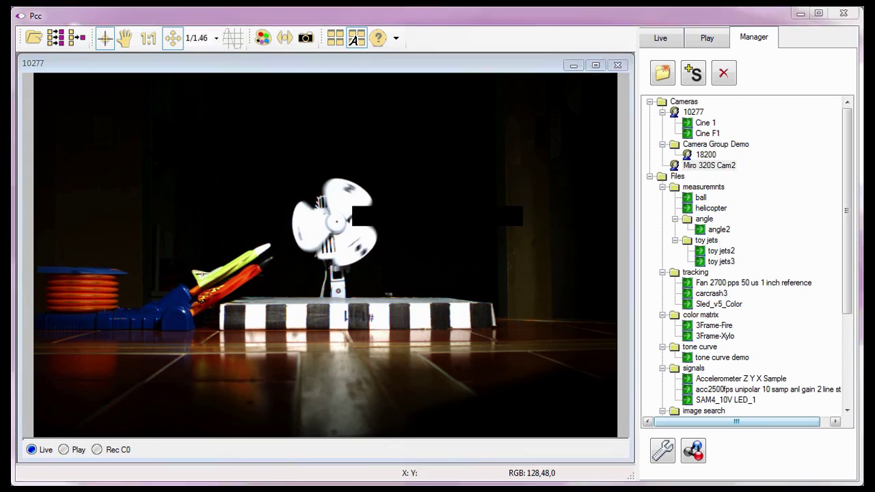
Open Device Info for camera 10277 and change its camera name to 'Phantom v12 Cam1'
{"action": "right_click", "coordinate": [695, 113]}
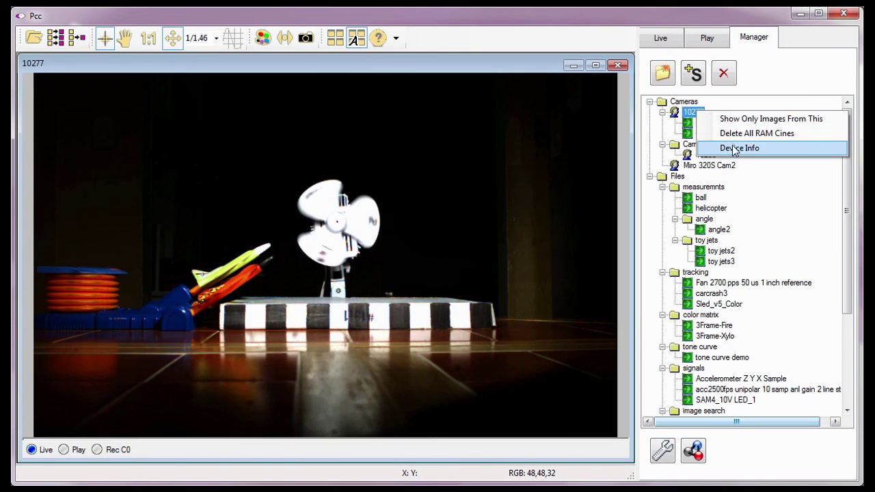
{"action": "left_click", "coordinate": [732, 148]}
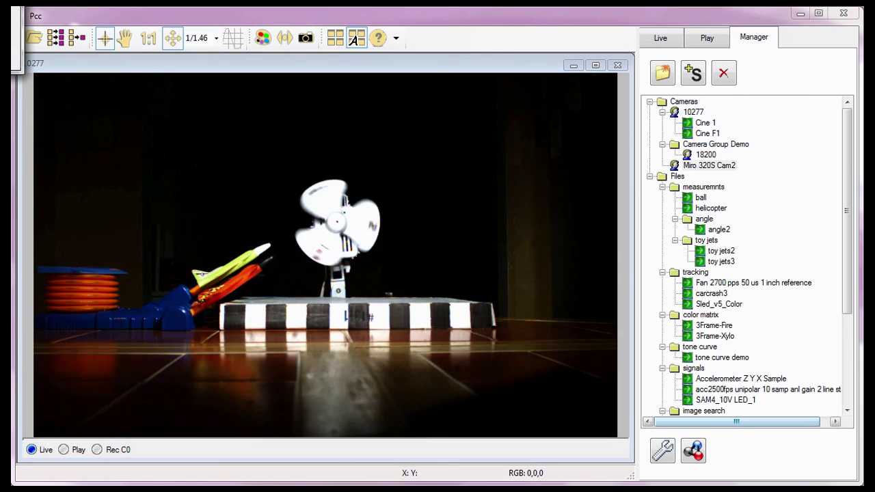
{"action": "left_click_drag", "start_coordinate": [142, 13], "coordinate": [273, 127]}
{"action": "double_click", "coordinate": [261, 143]}
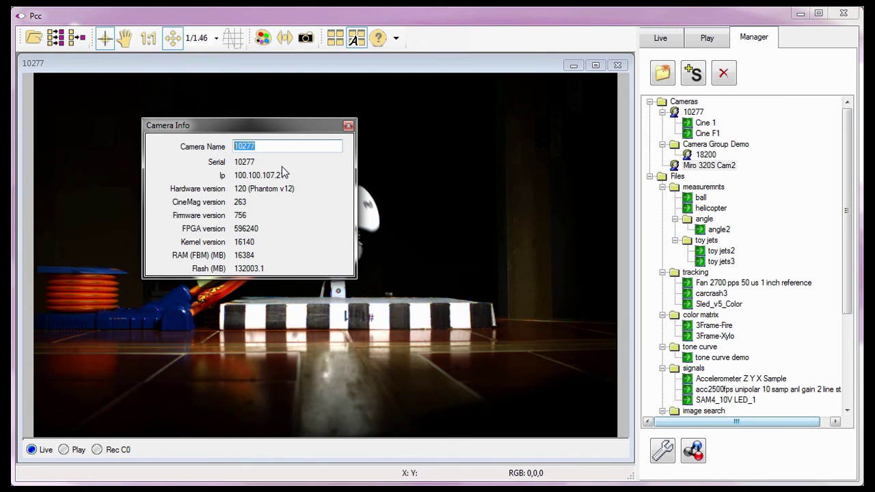
{"action": "type", "text": "Phantom"}
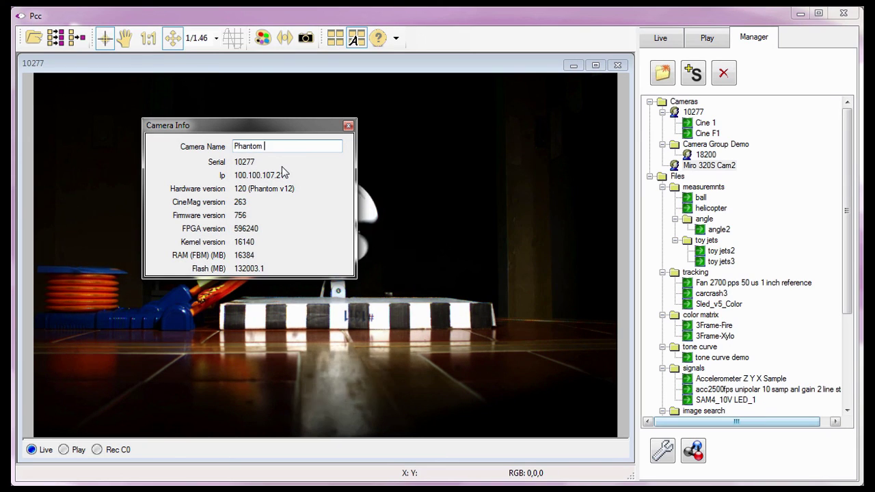
{"action": "type", "text": " v12 Cam1"}
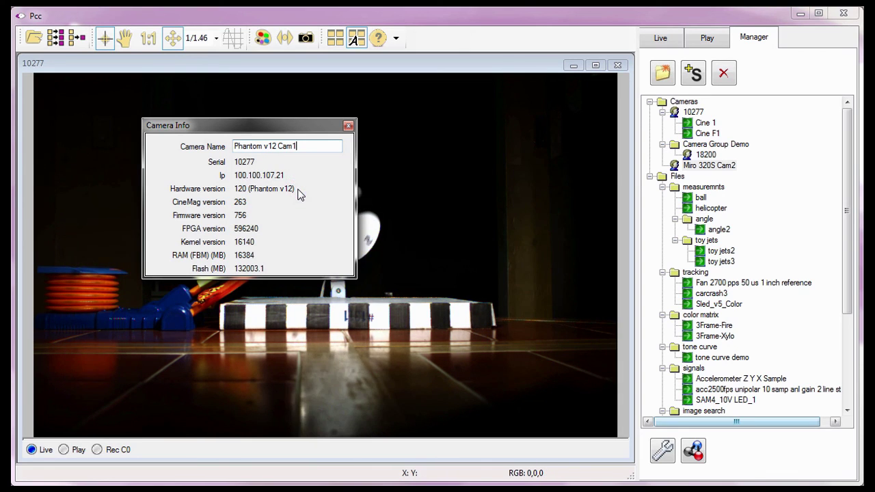
{"action": "left_click", "coordinate": [258, 254]}
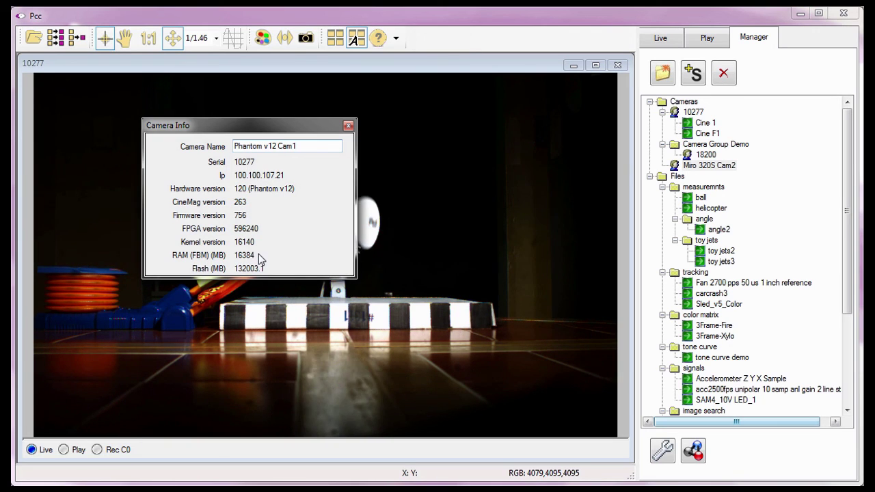
{"action": "left_click", "coordinate": [266, 265]}
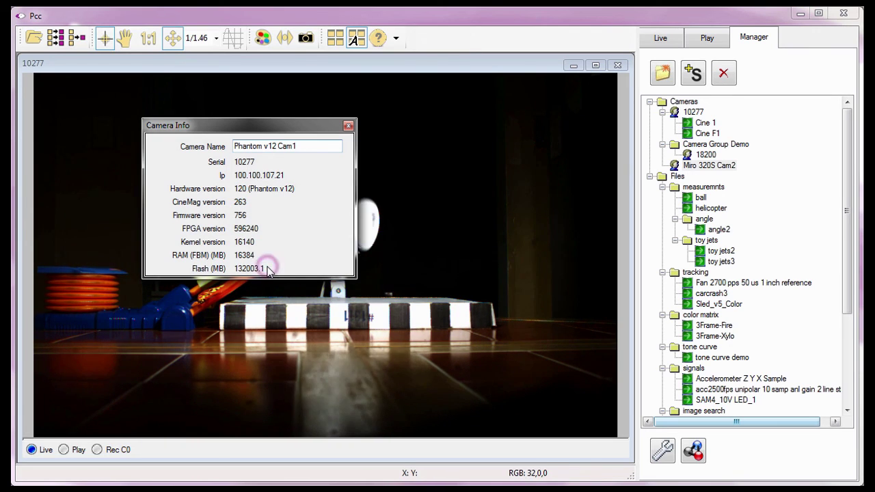